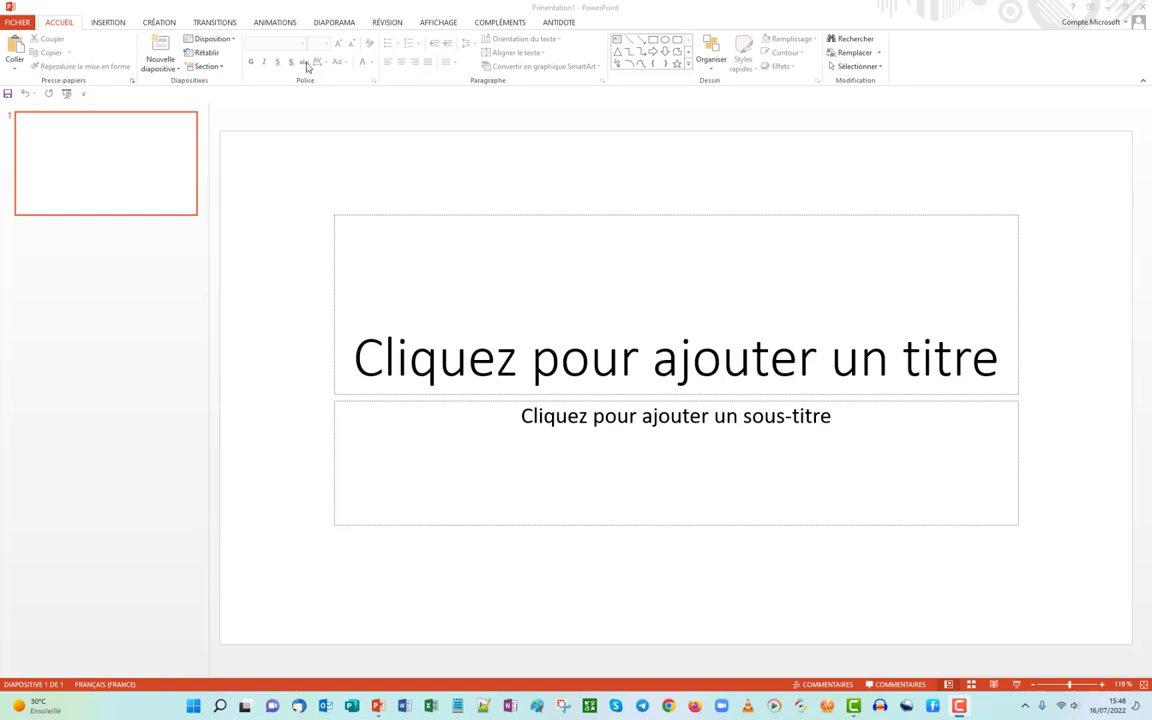
Step: Set a custom 24,87 × 20,849 cm slide size, notes in Paysage, with content scaled to fit
left_click(156, 24)
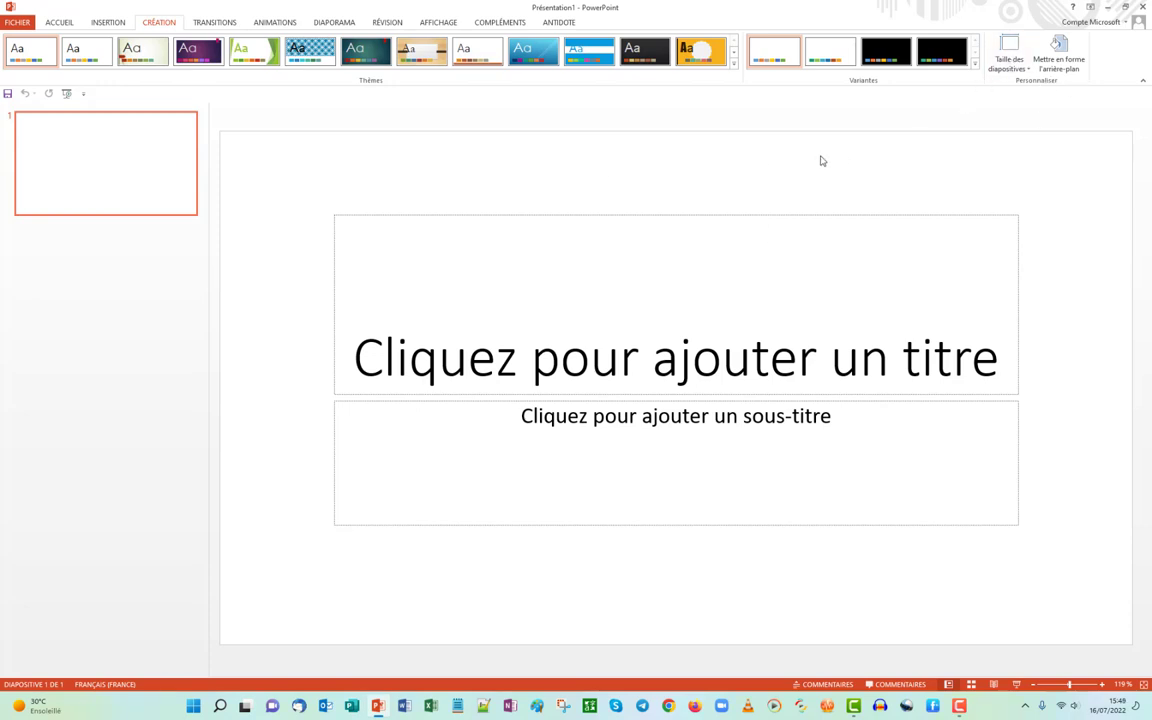
left_click(1009, 60)
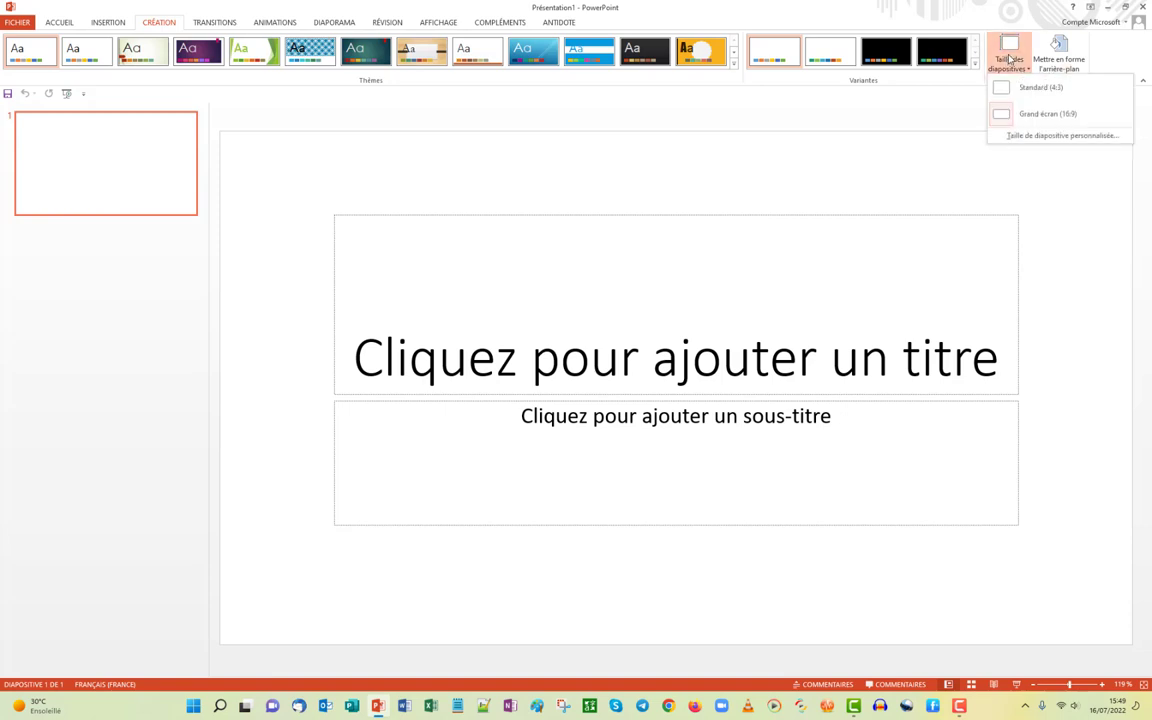
left_click(1056, 138)
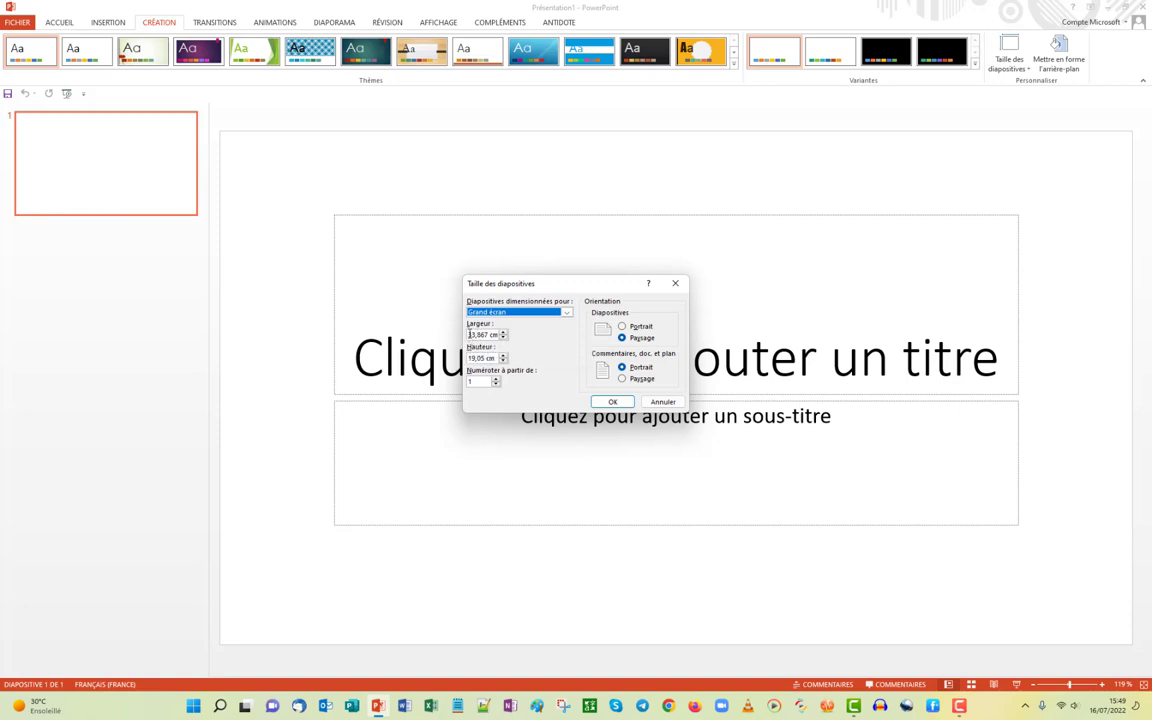
left_click_drag(469, 334, 480, 327)
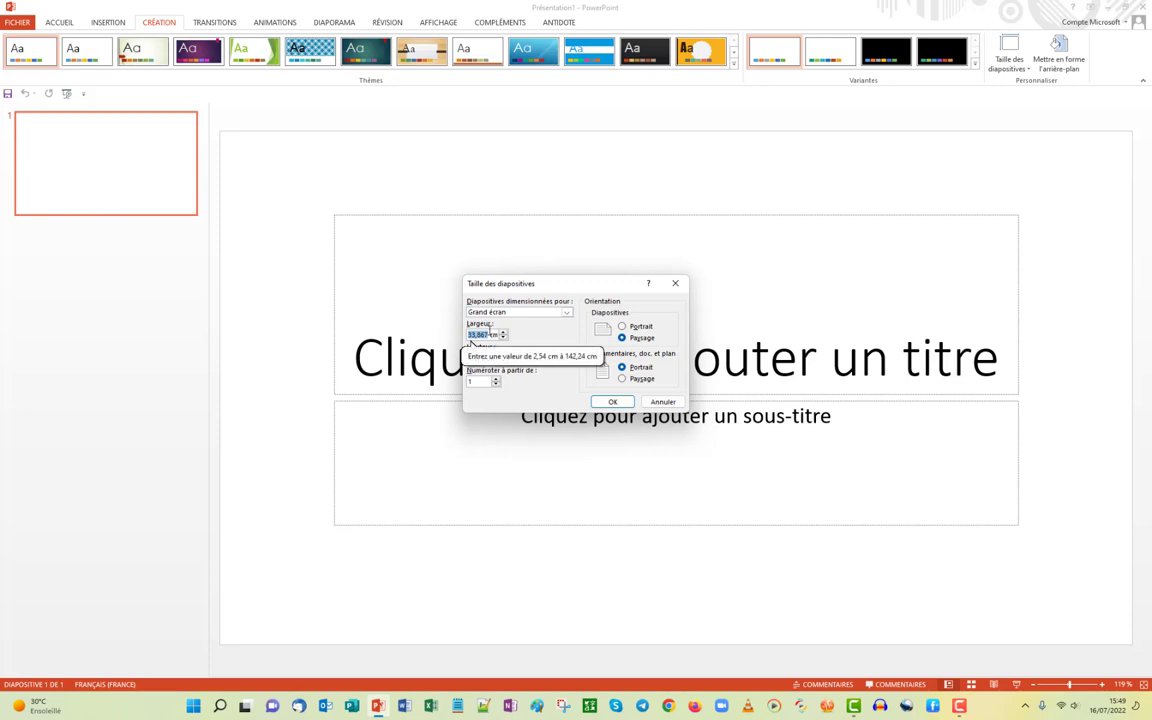
type("24")
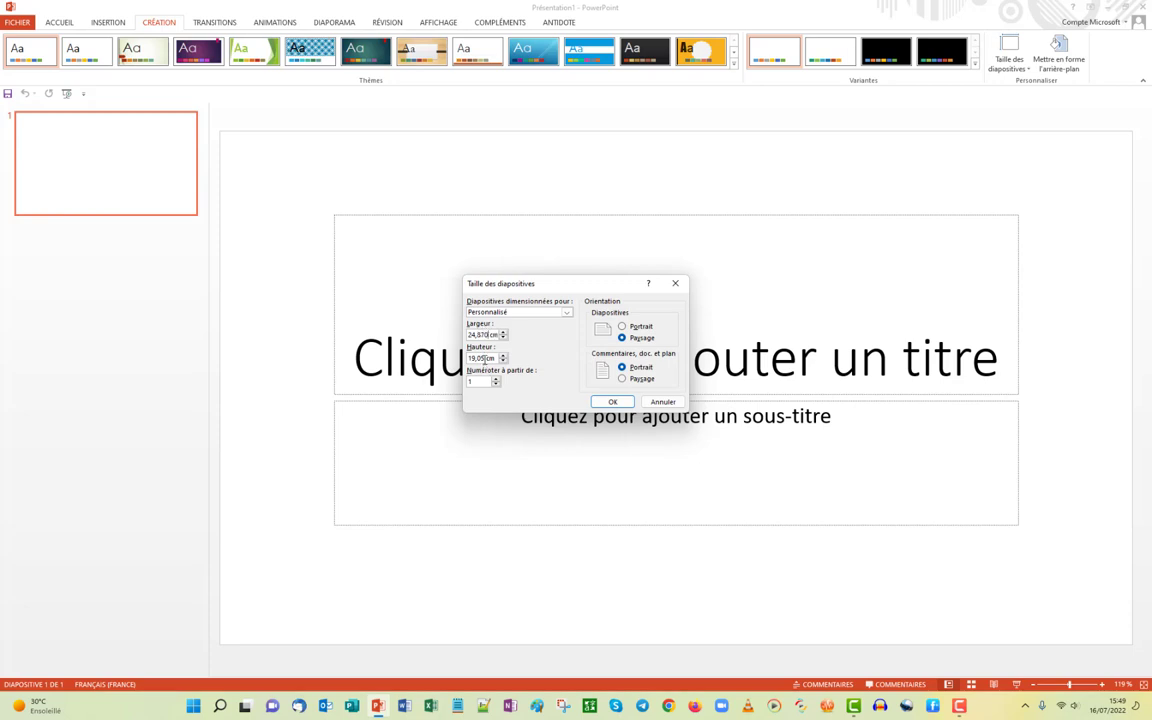
left_click_drag(484, 358, 468, 359)
type("20,84")
left_click(622, 379)
left_click(613, 403)
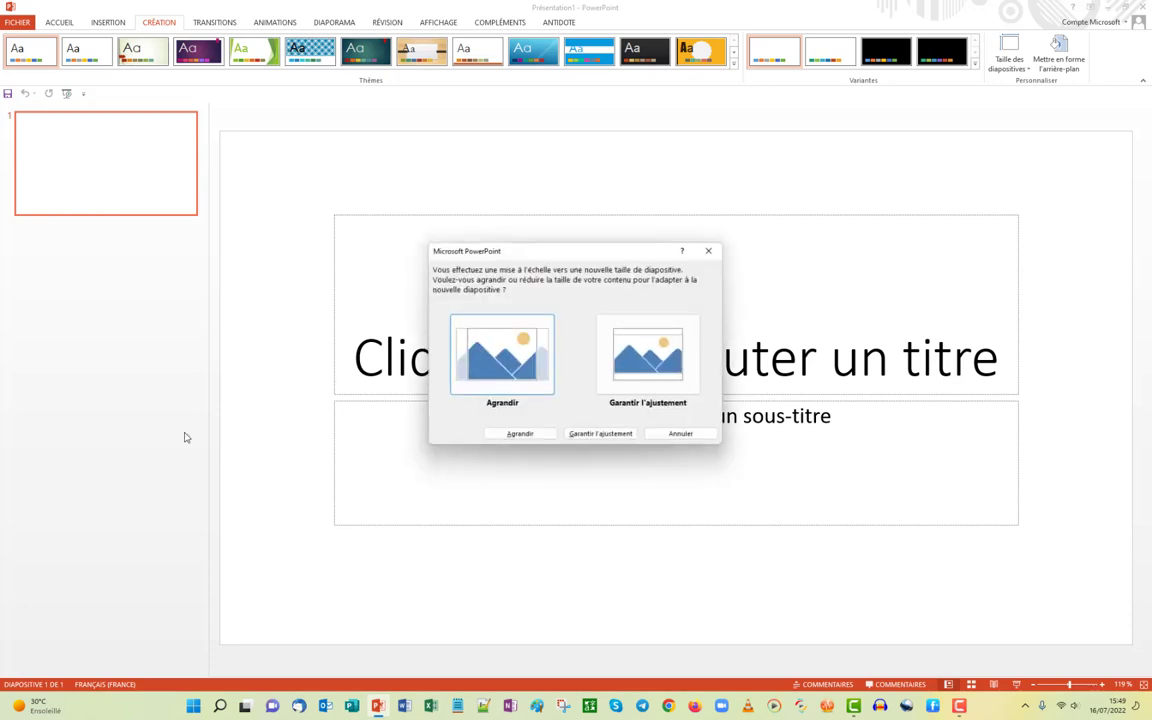
left_click(675, 347)
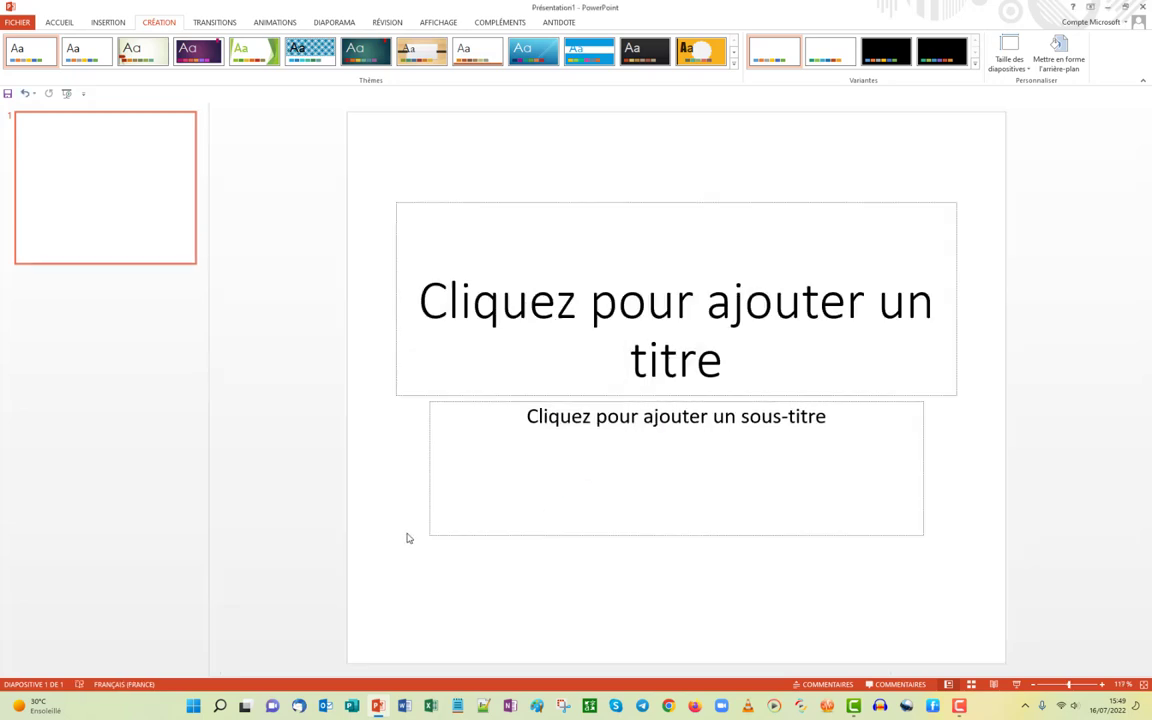
Step: Apply the Vide (blank) layout to the resized slide
left_click(59, 22)
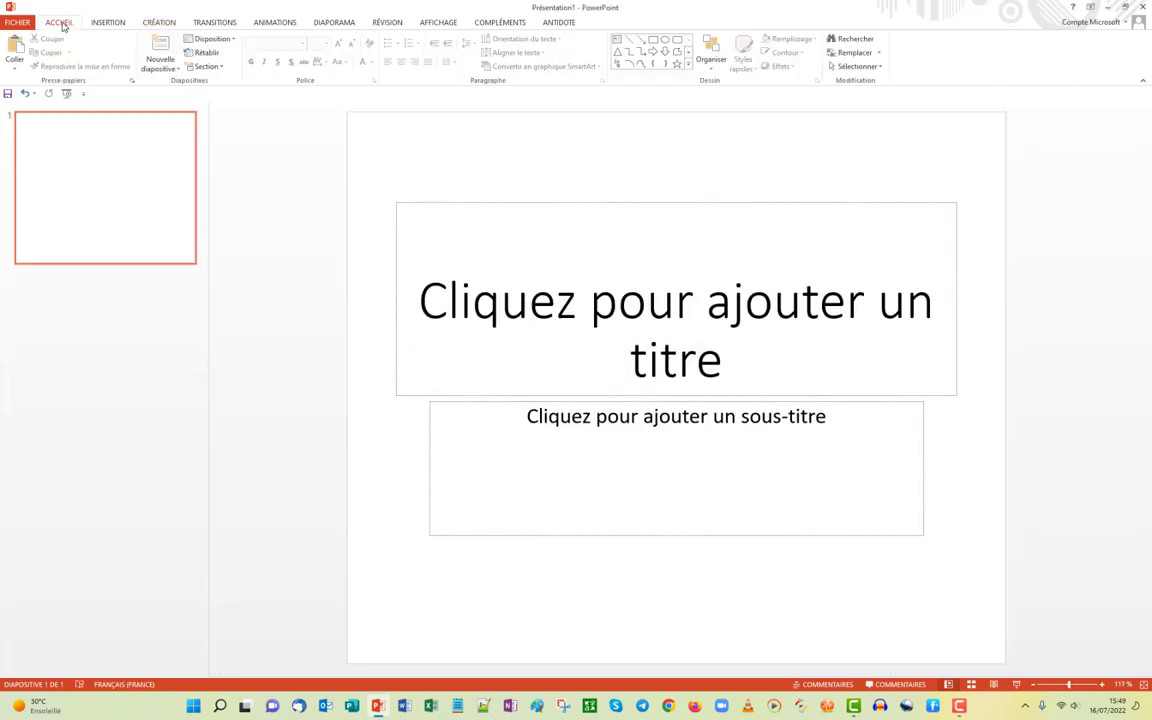
left_click(210, 38)
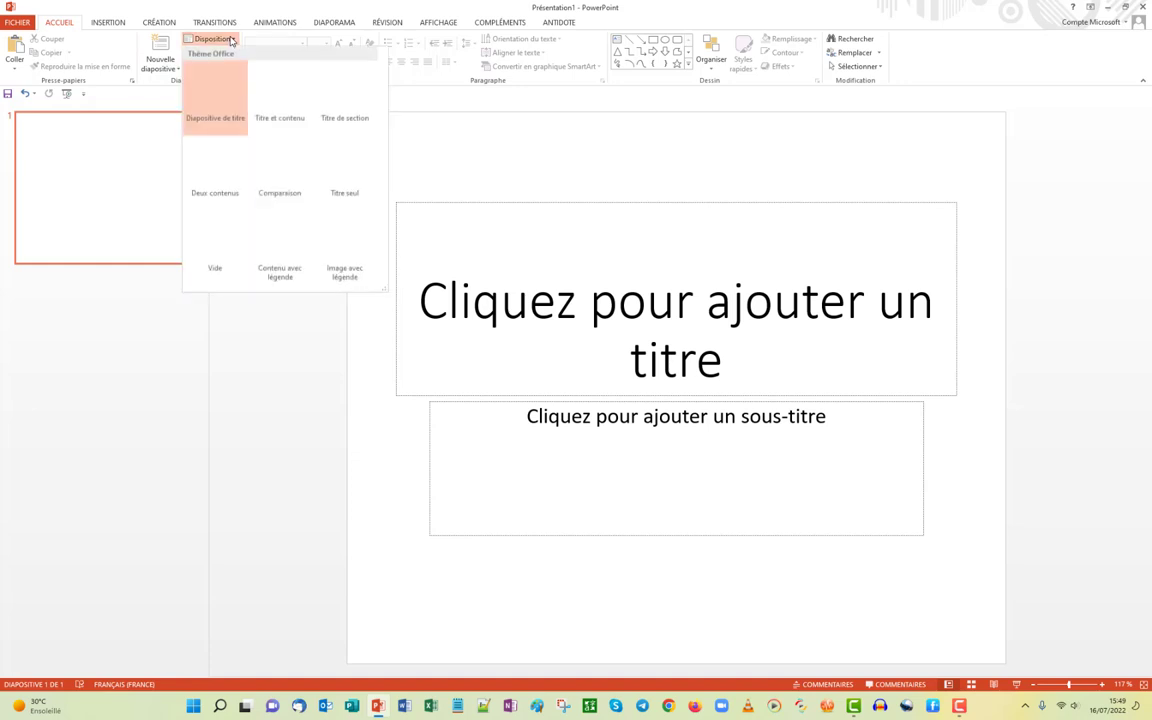
left_click(214, 245)
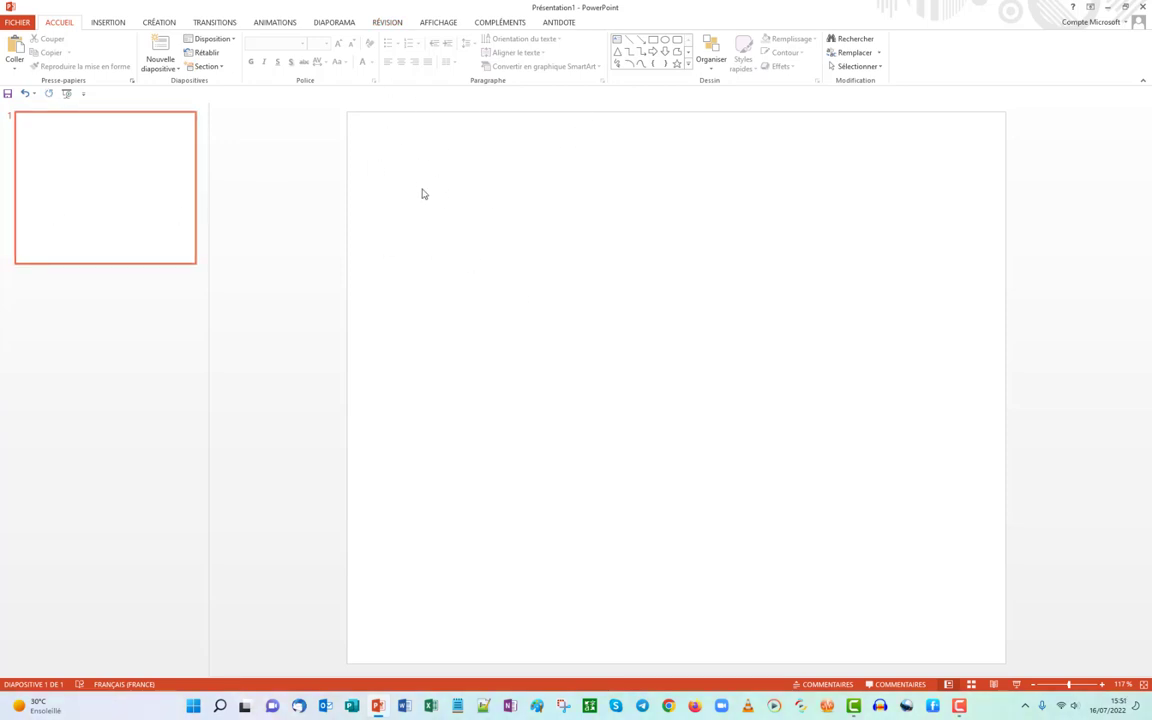
Step: Fill every slide's background with the Field.png meadow picture
left_click(162, 23)
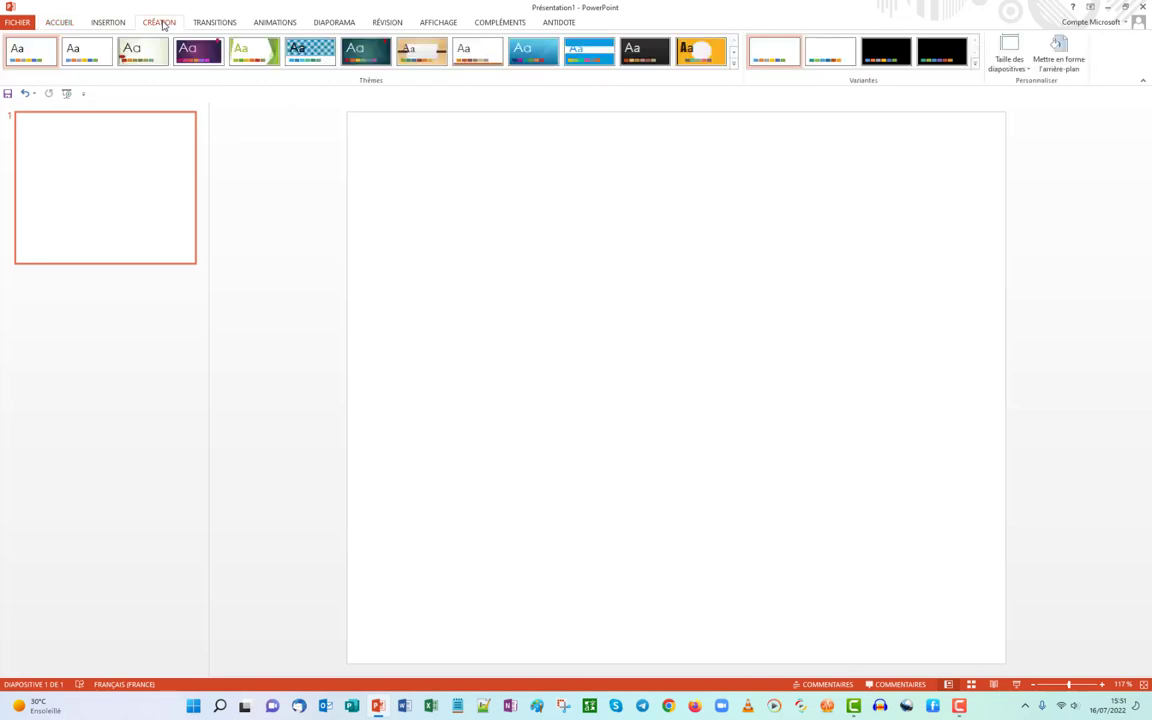
left_click(1060, 60)
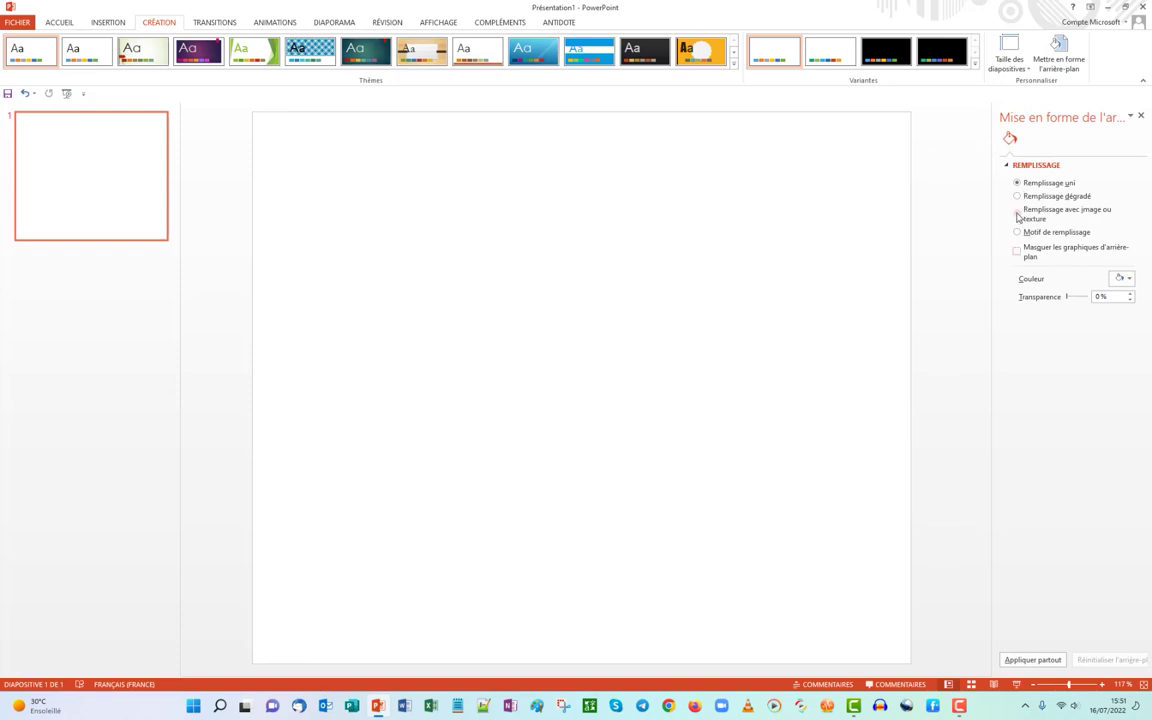
left_click(1018, 214)
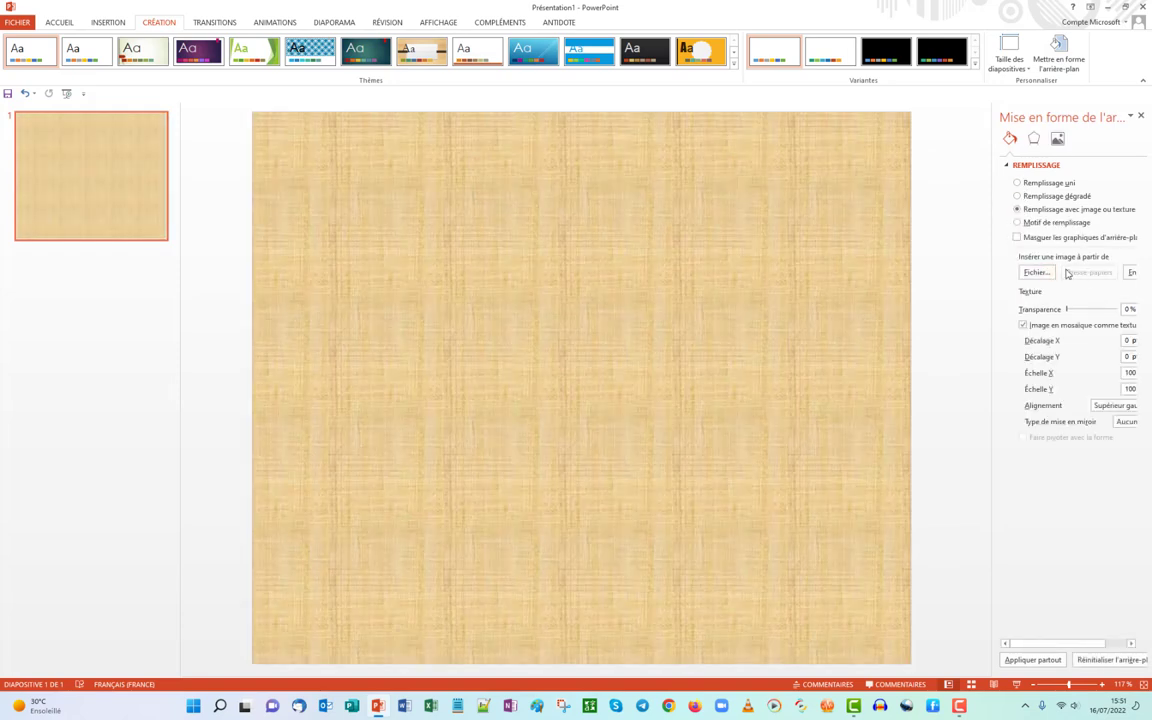
left_click(1036, 272)
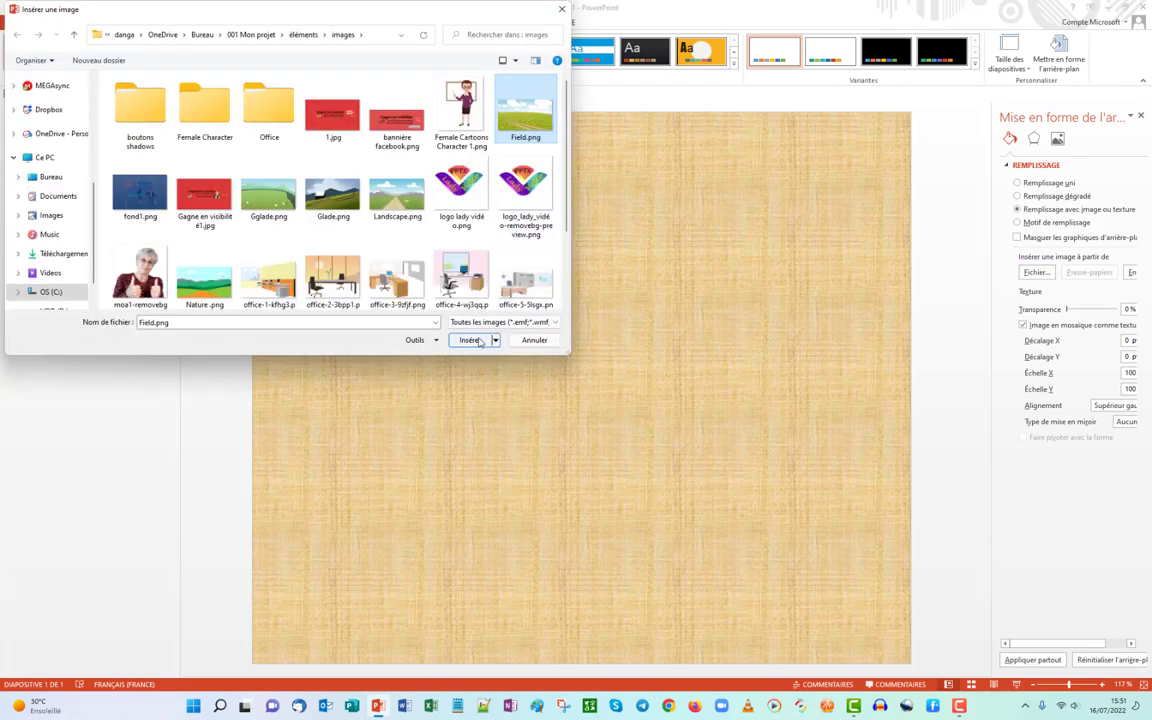
key("Return")
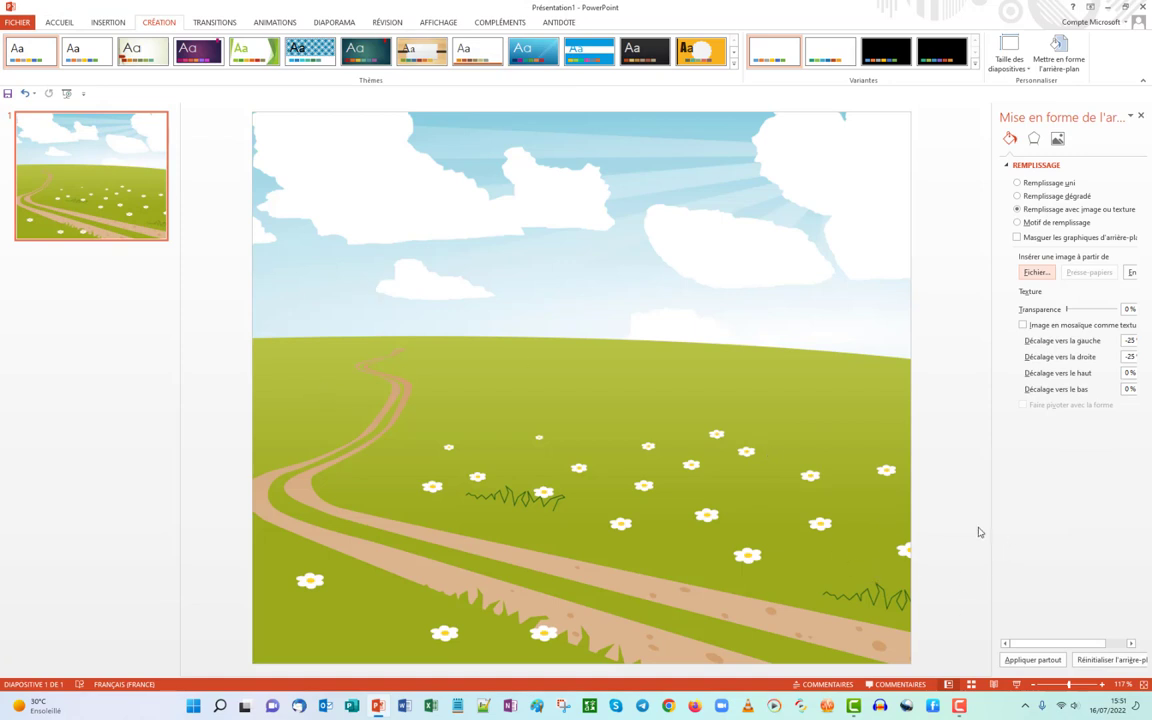
left_click(1032, 660)
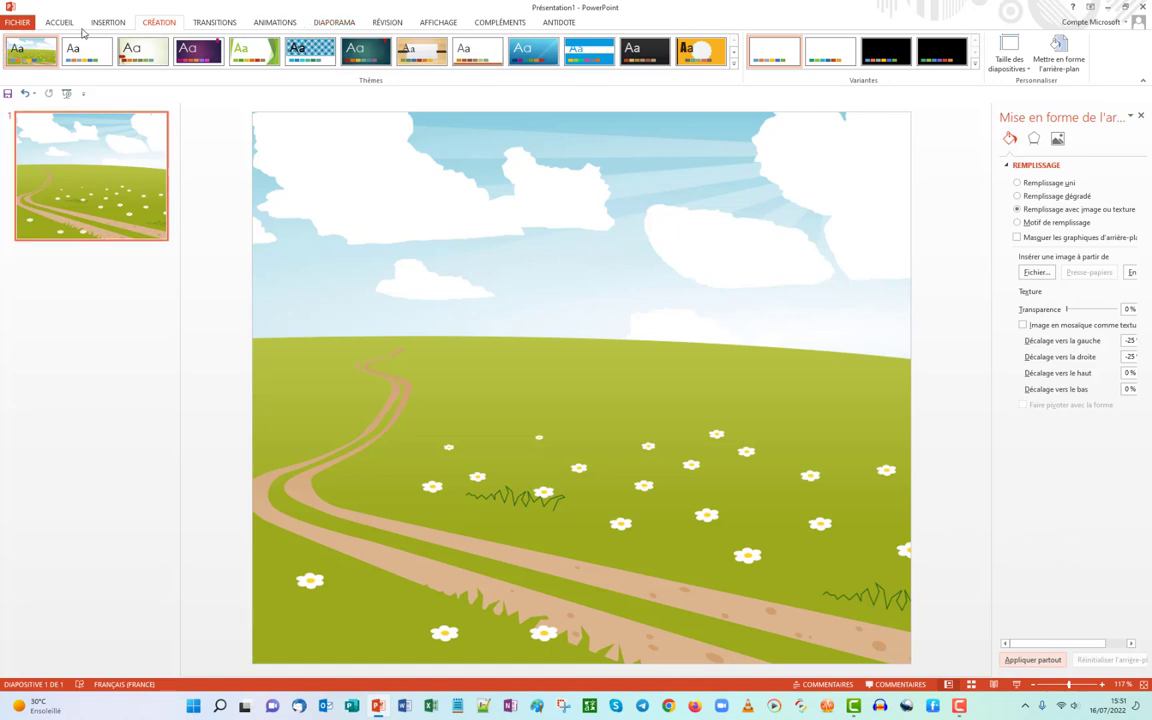
left_click(47, 22)
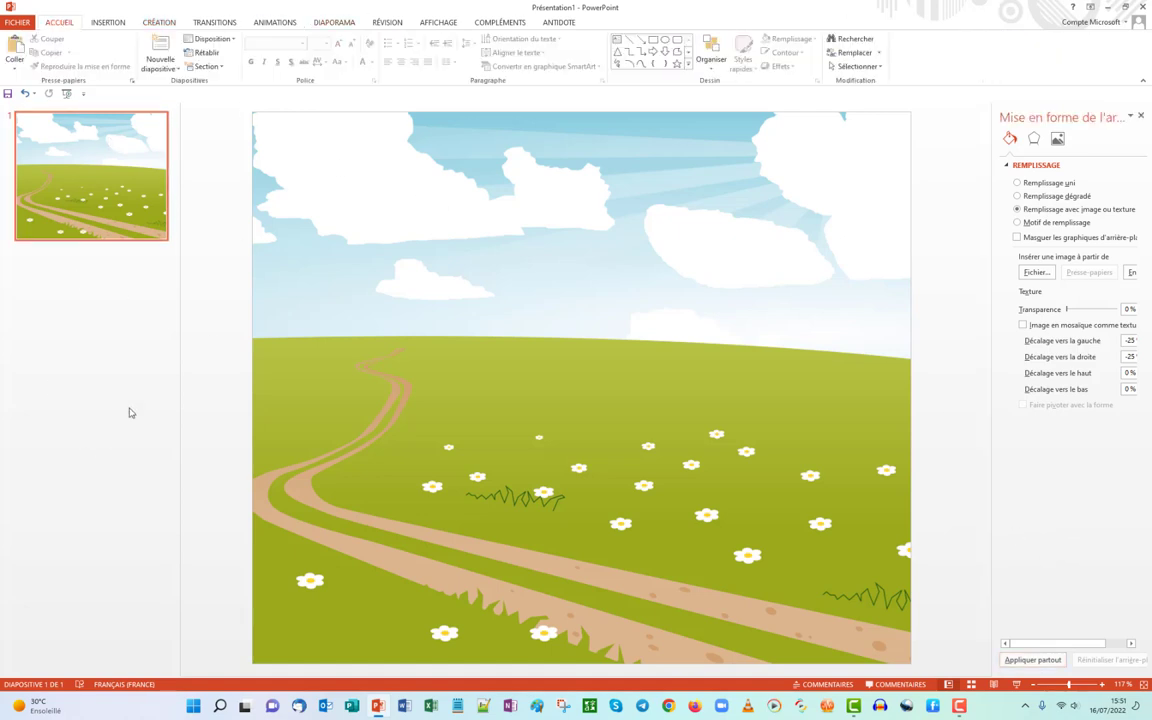
left_click(1142, 117)
Step: Add a text box in the sky reading 'Titre du visuel'
left_click(108, 22)
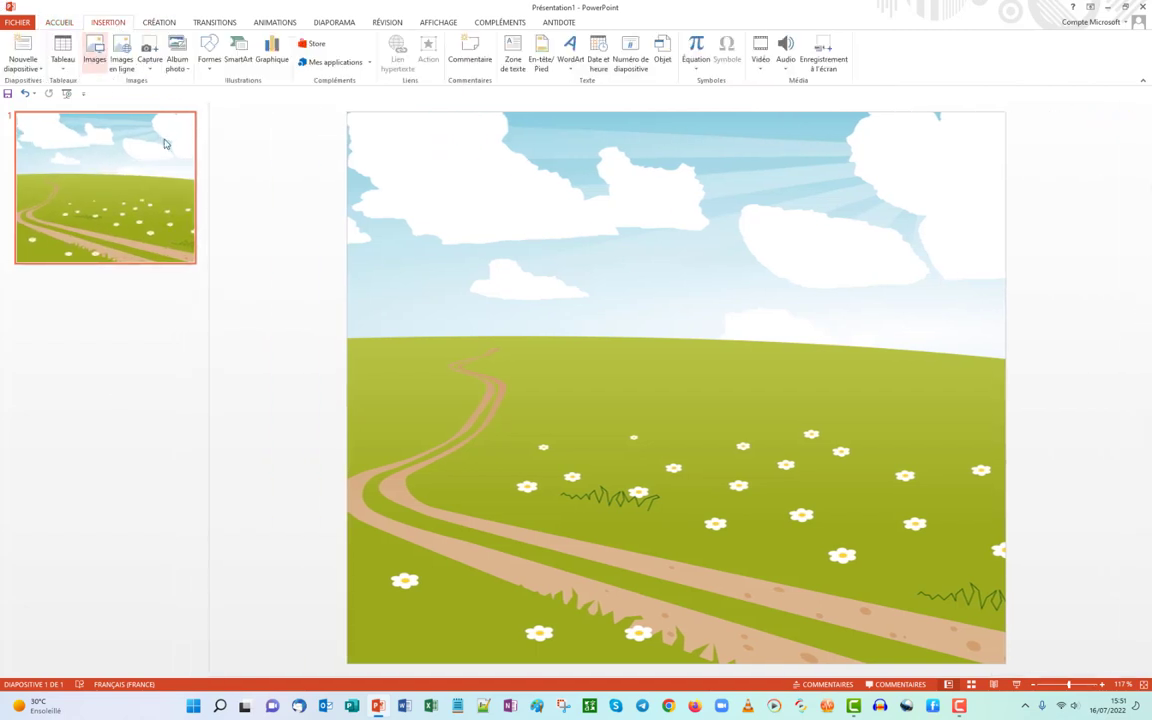
left_click(513, 60)
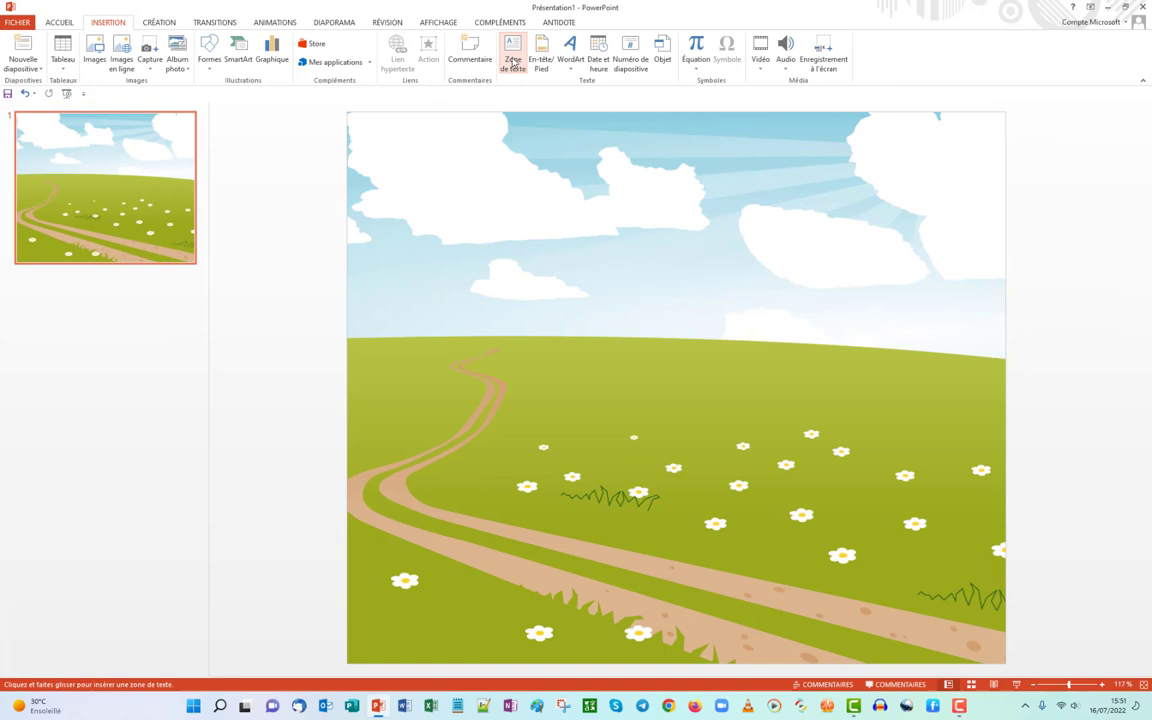
left_click(476, 210)
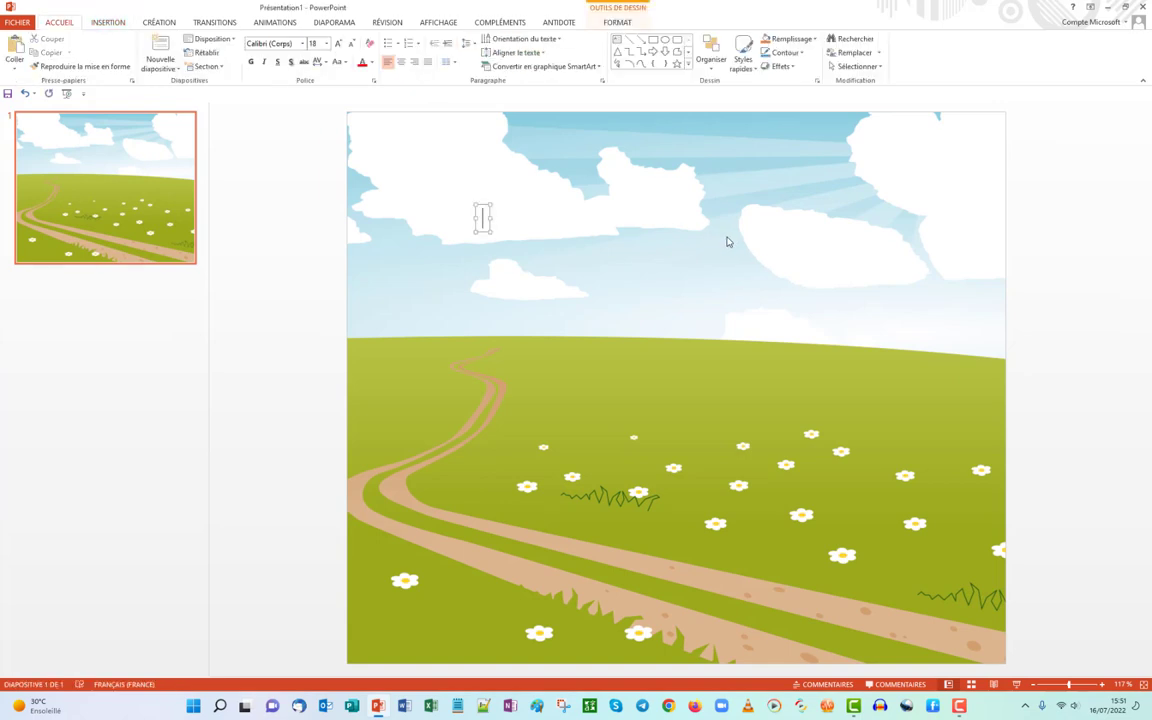
type("Titre de")
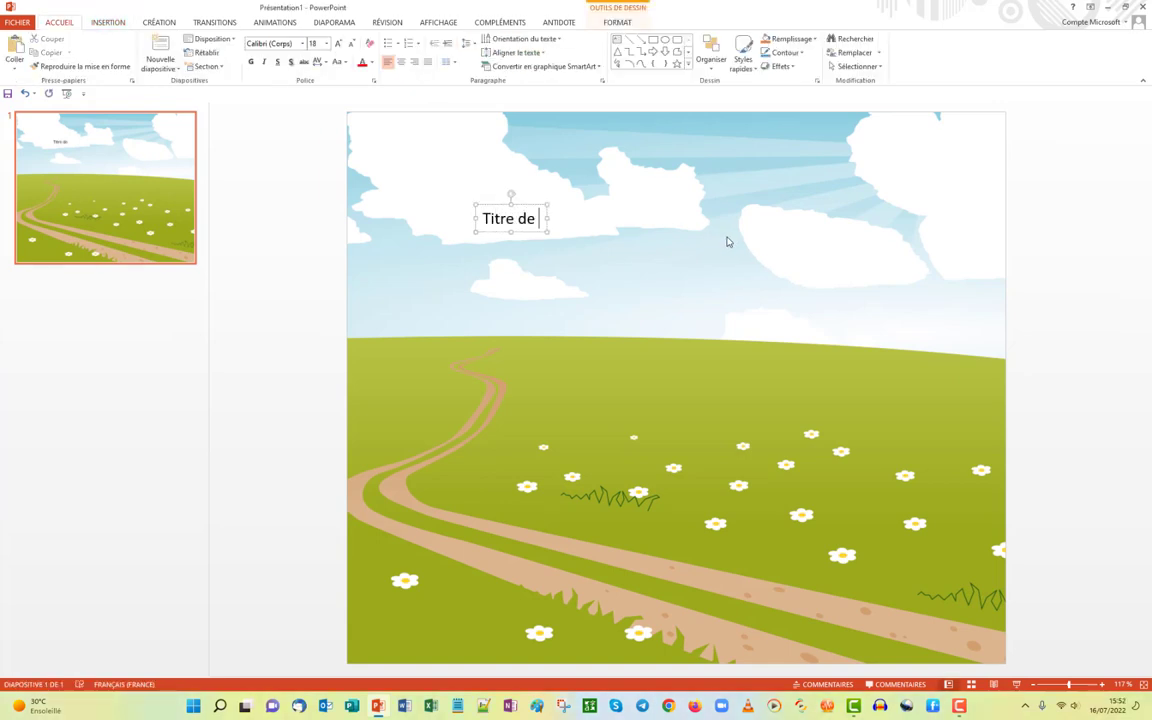
key("BackSpace")
key("BackSpace")
type("u visuel")
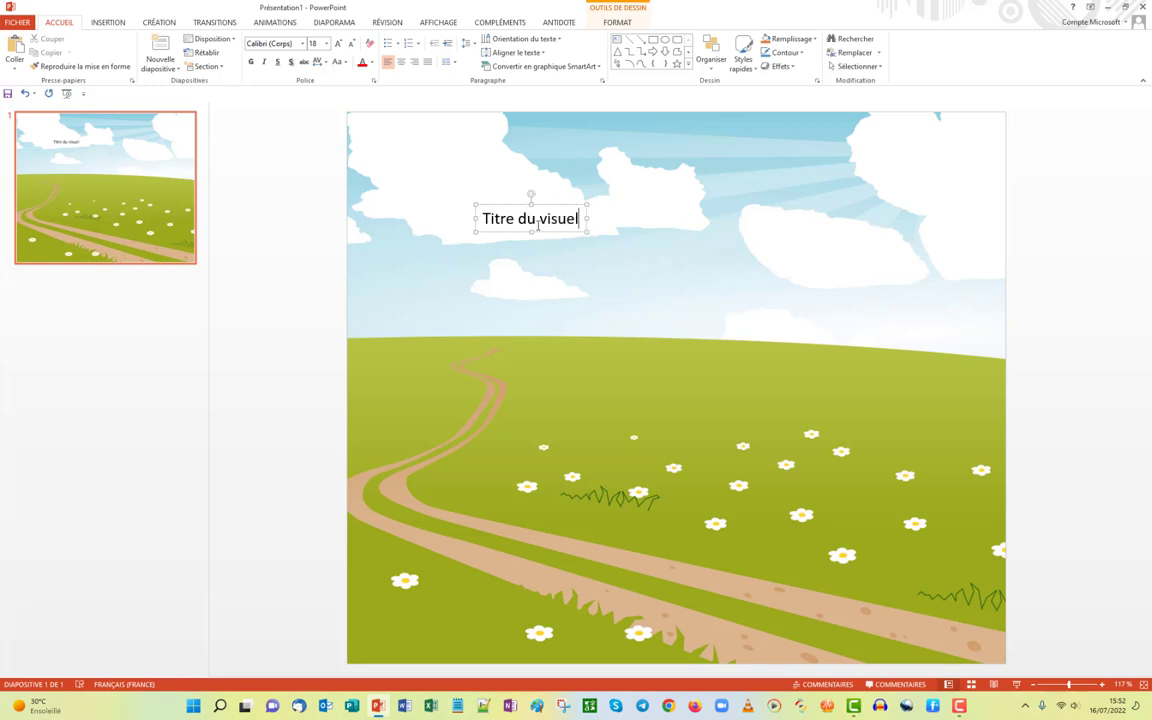
key("ctrl+a")
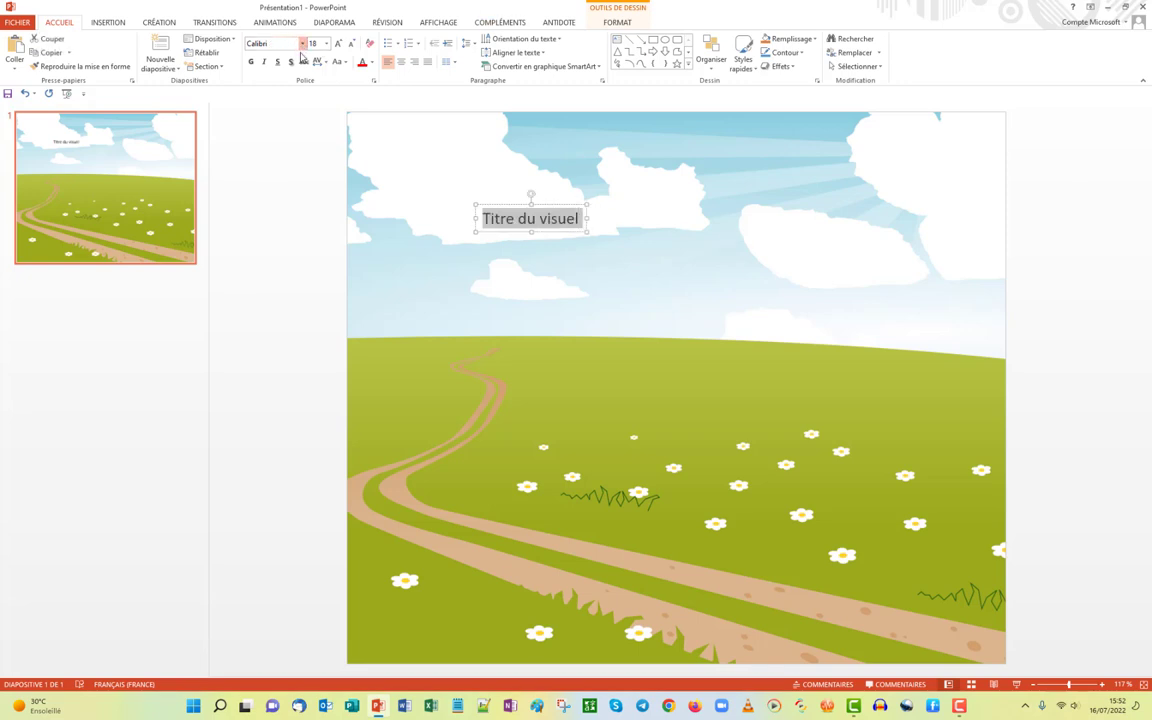
Step: Format the title as bold, shadowed Lucida Console capitals at size 54
left_click(301, 45)
scroll(305, 290, "down", 3)
scroll(305, 290, "down", 5)
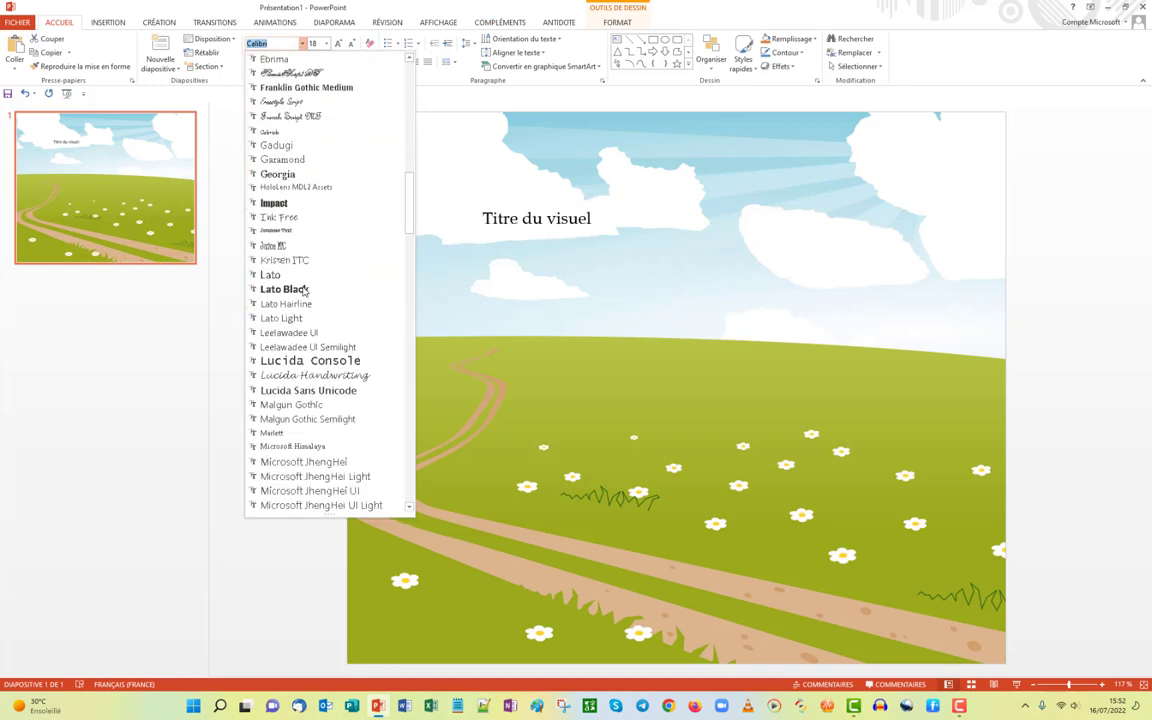
left_click(282, 357)
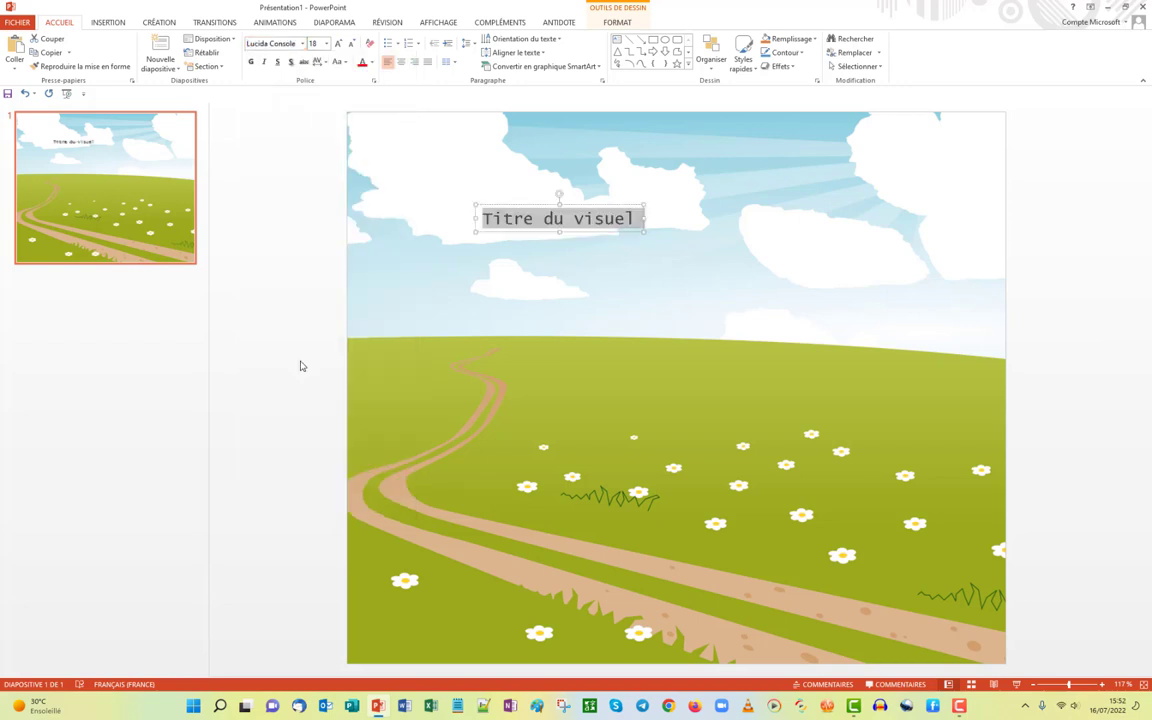
left_click(252, 62)
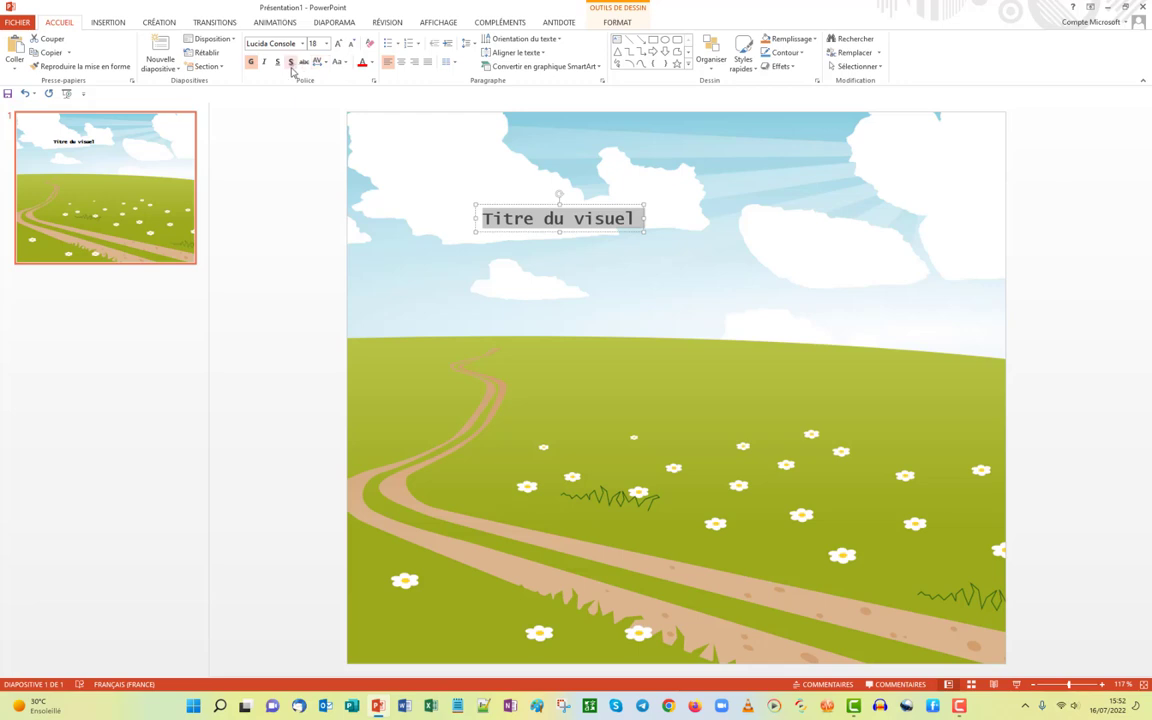
left_click(291, 62)
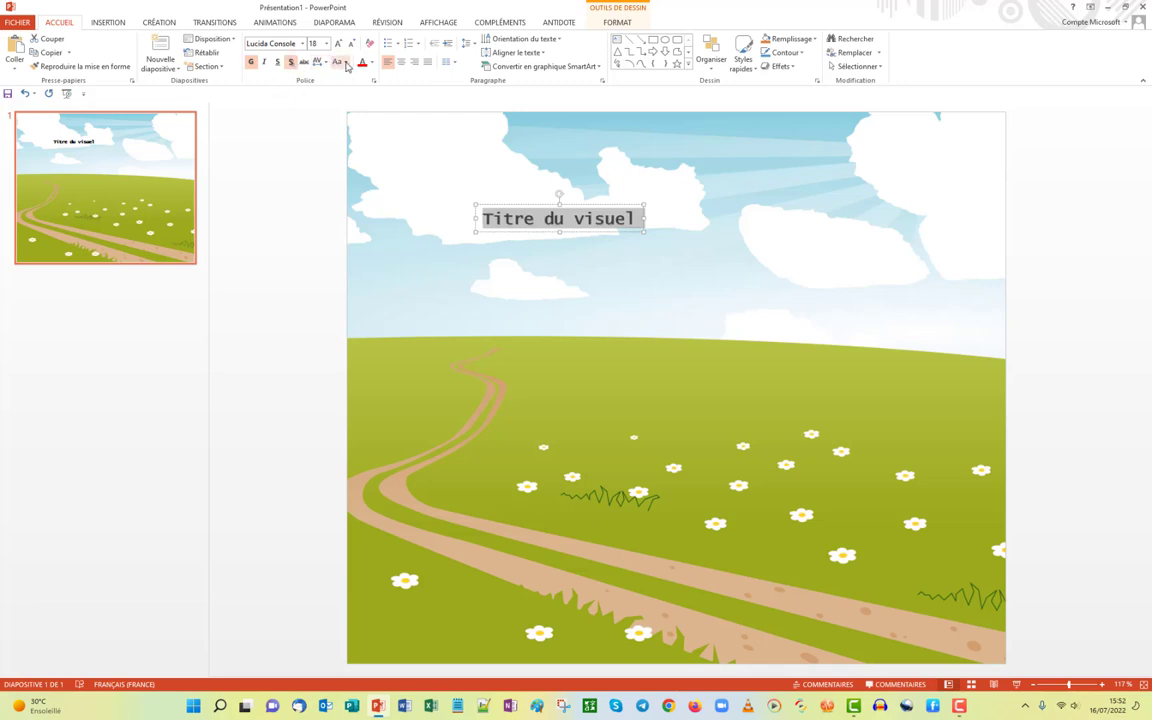
left_click(344, 64)
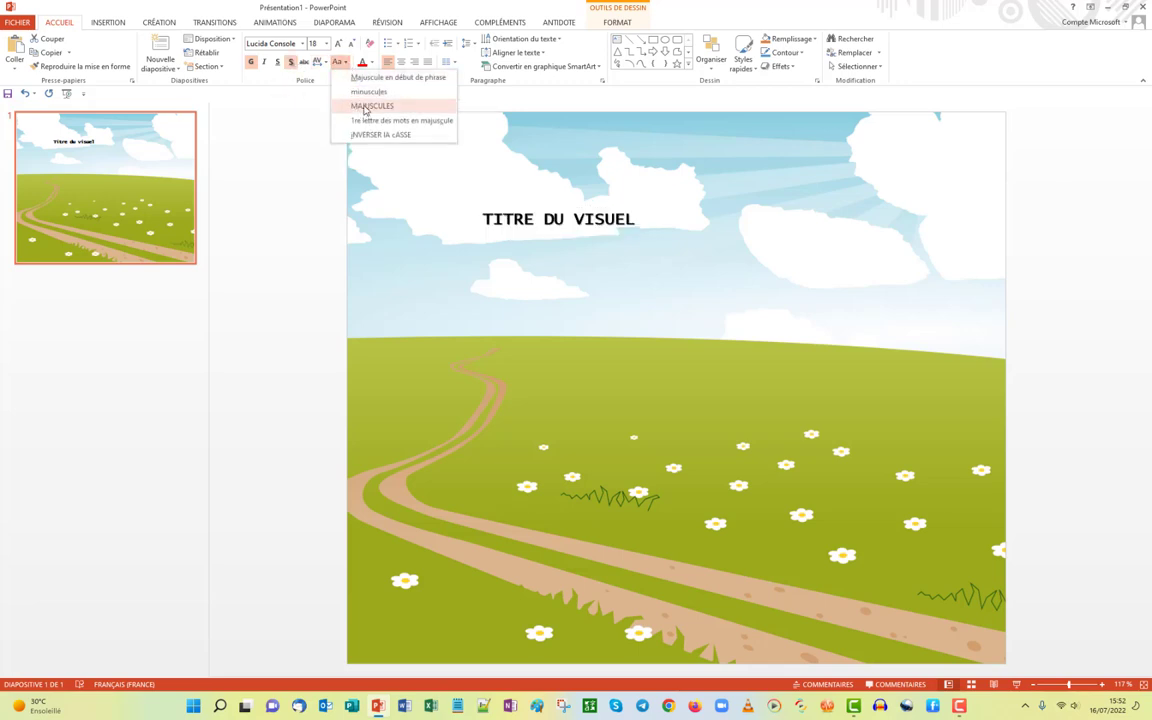
left_click(372, 105)
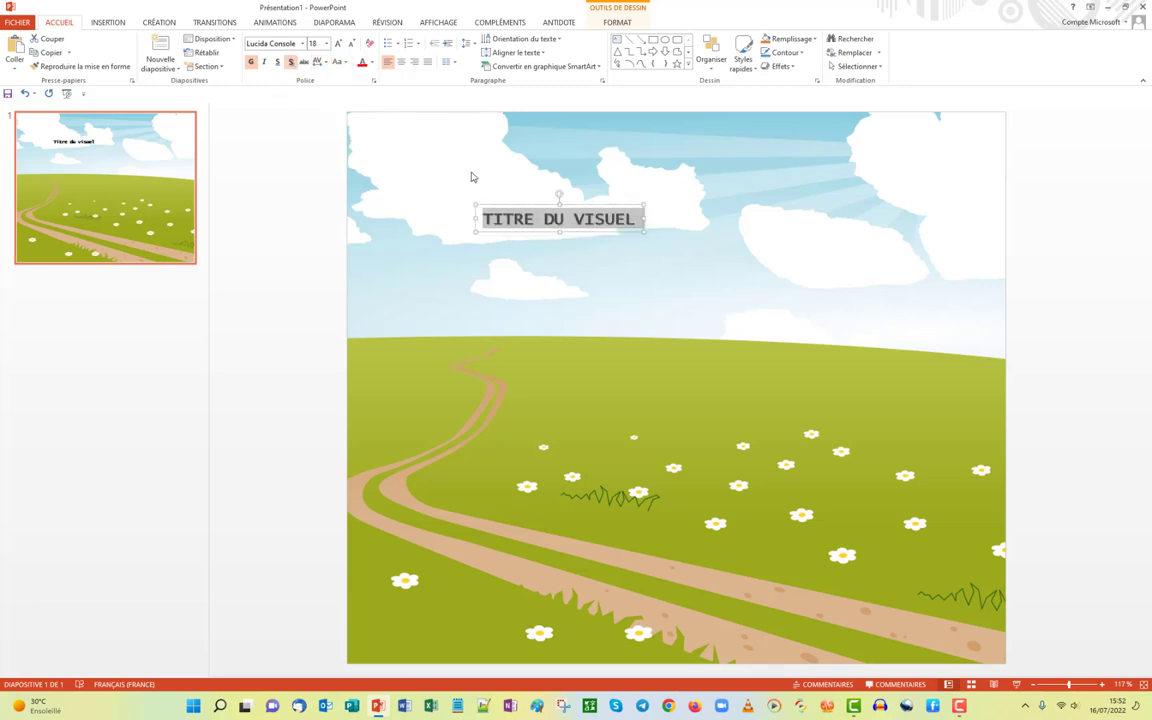
left_click(326, 43)
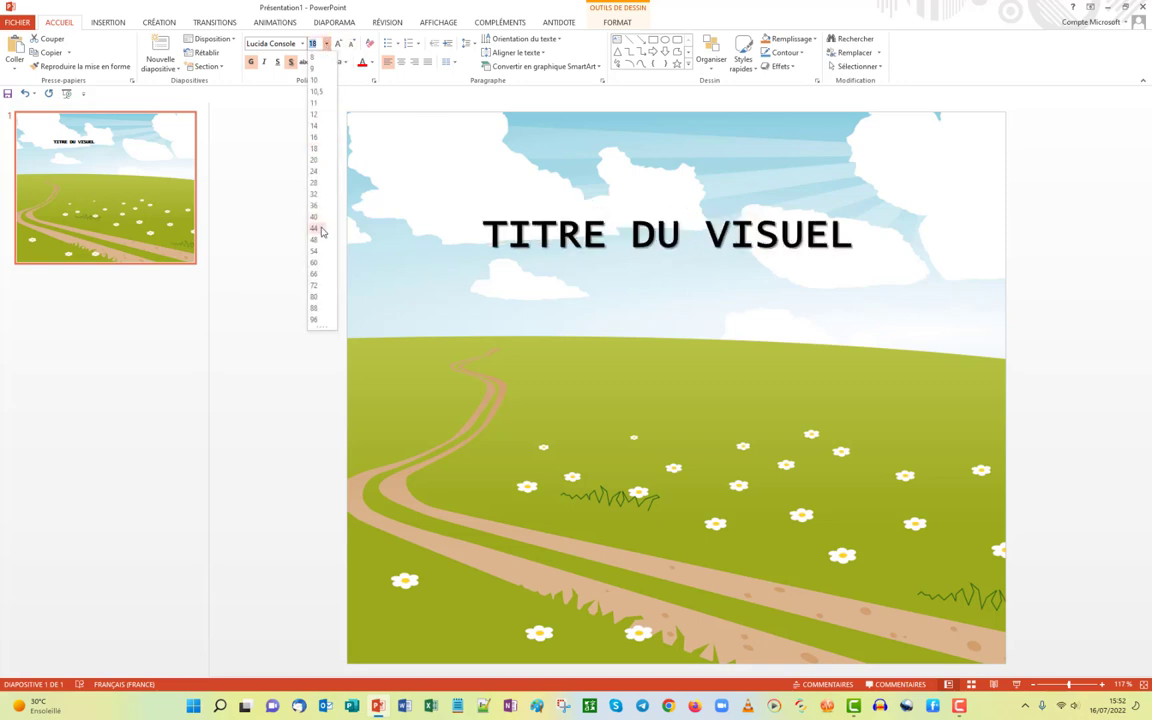
left_click(316, 251)
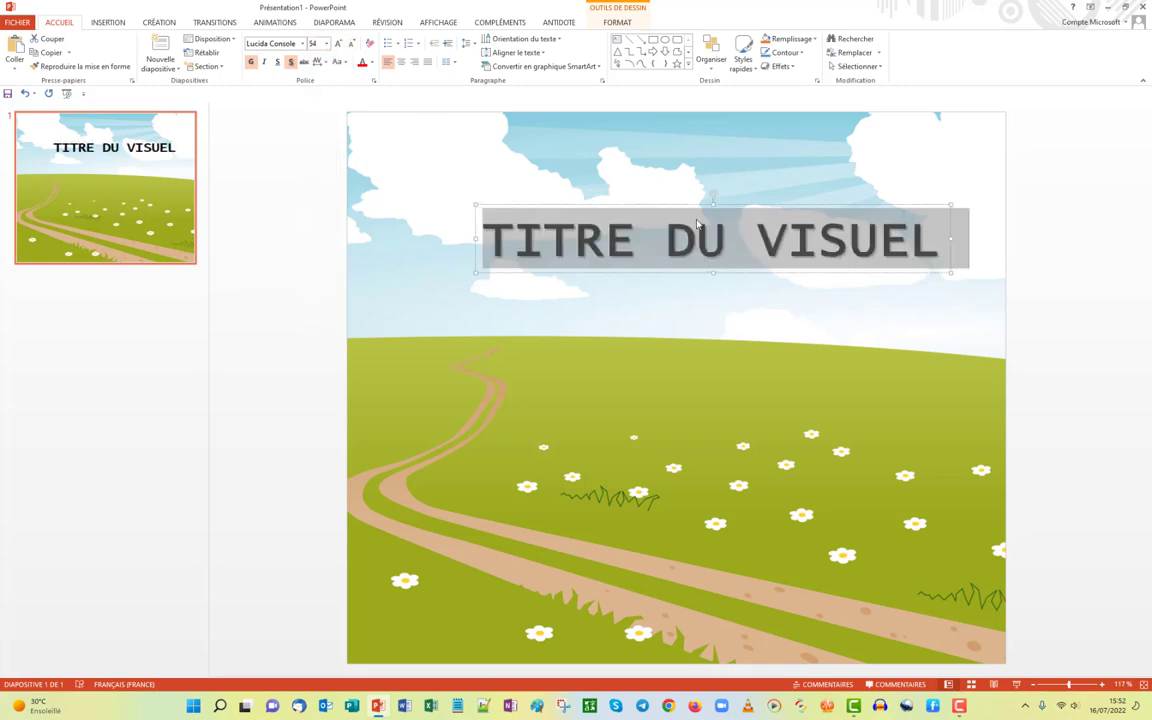
Step: Move the title higher and centre it horizontally on the slide
left_click_drag(699, 206, 683, 178)
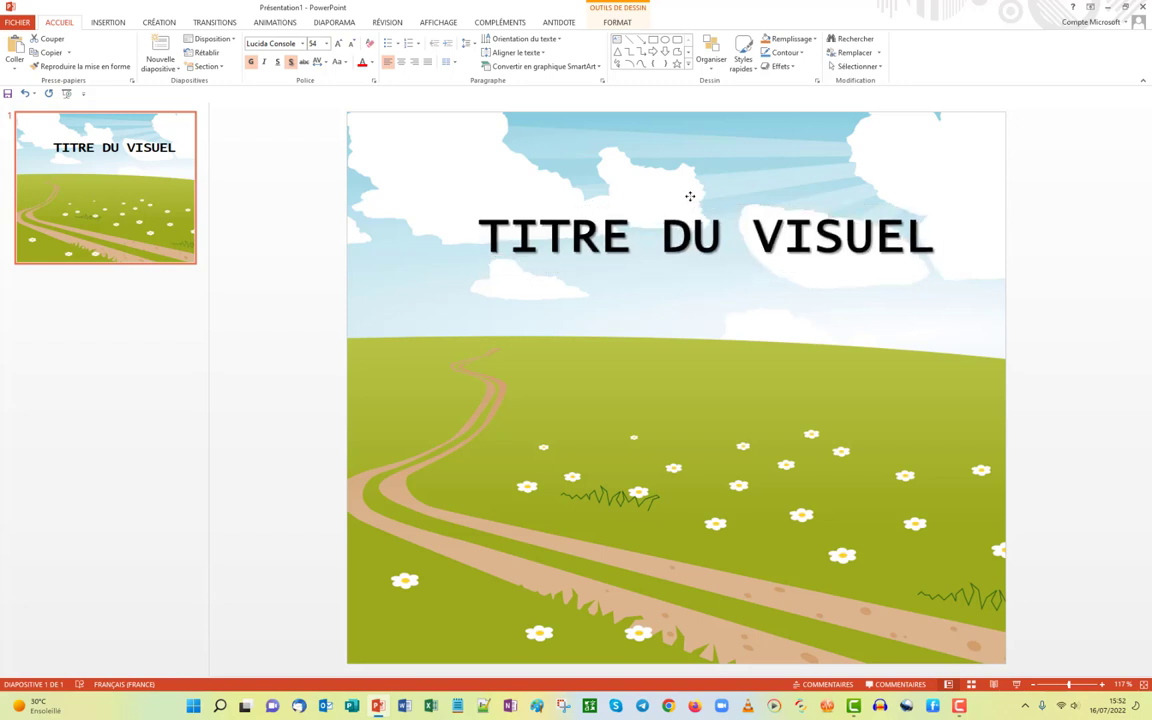
left_click(710, 52)
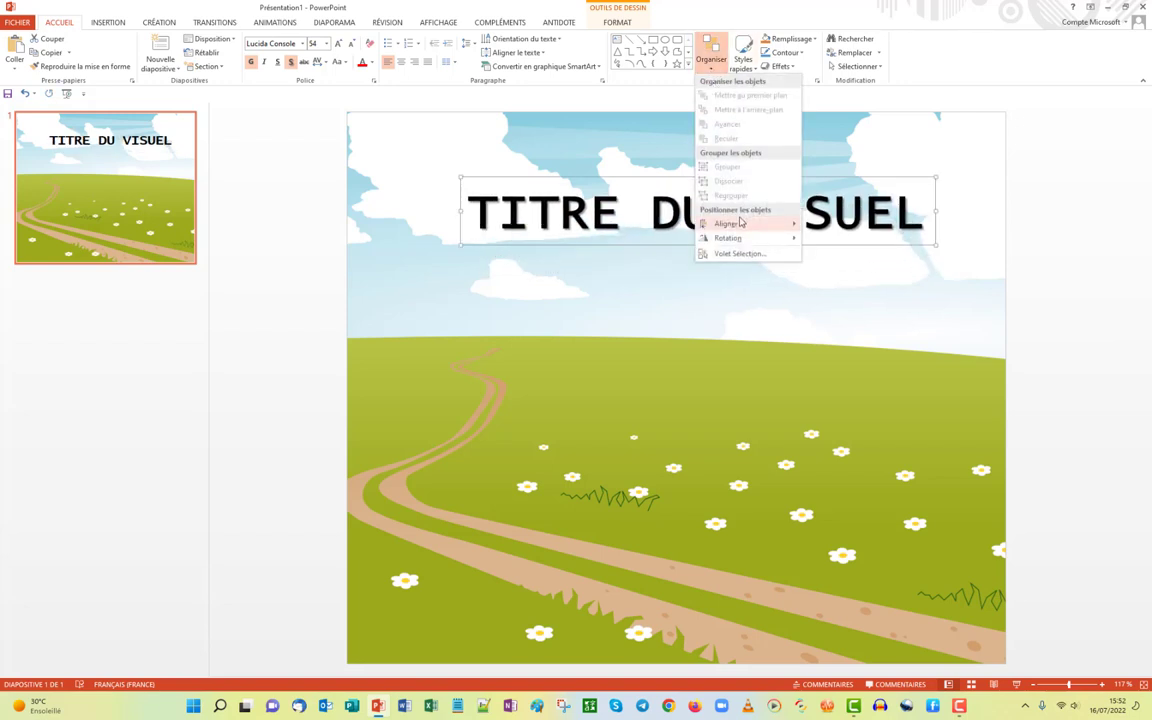
mouse_move(741, 223)
left_click(835, 242)
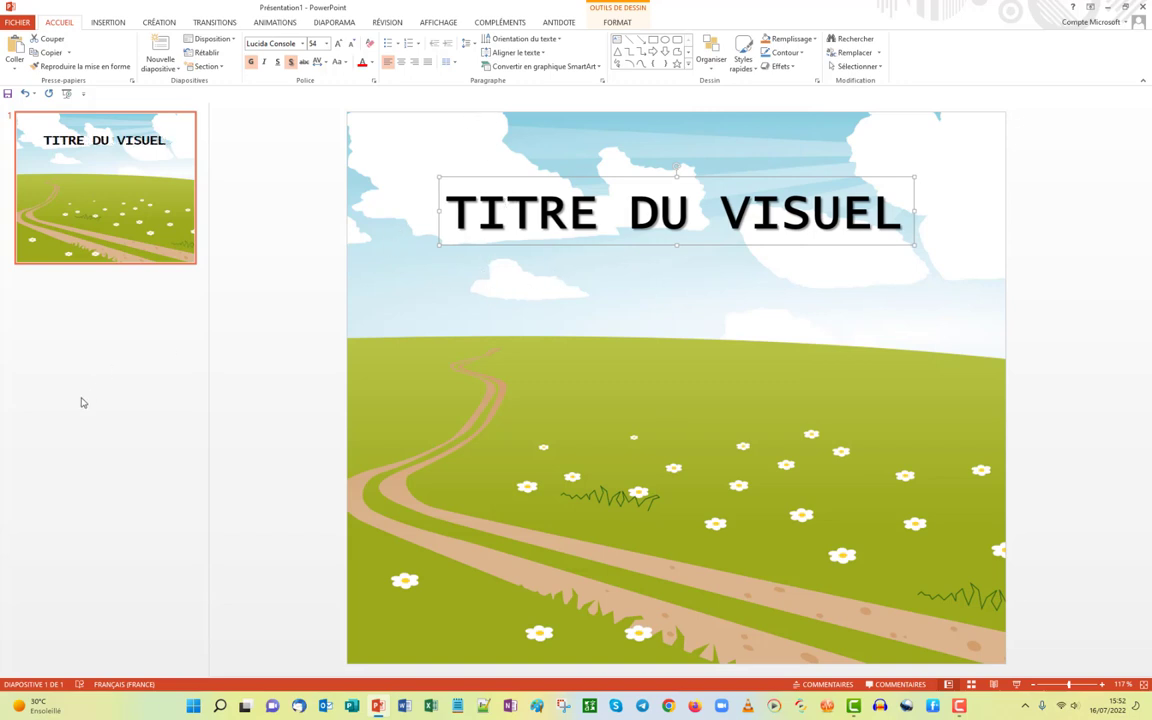
Step: Insert the woman-at-desk picture and shift the title down along the slide centre
left_click(604, 406)
left_click(112, 22)
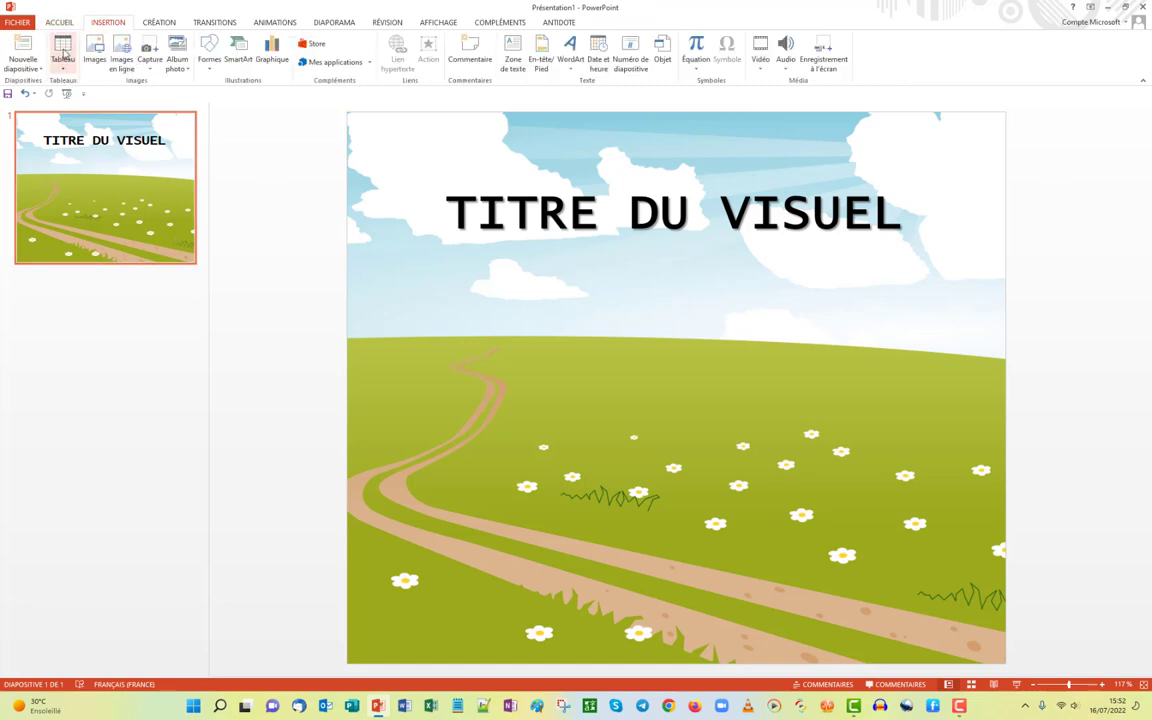
left_click(98, 46)
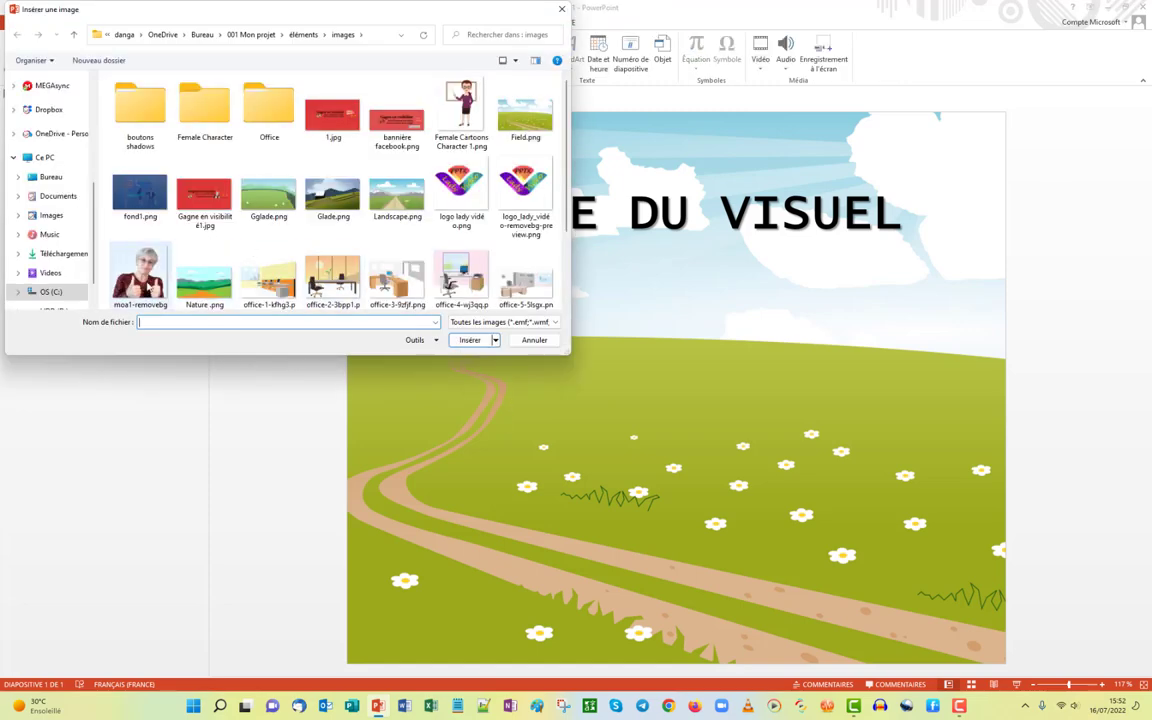
double_click(127, 248)
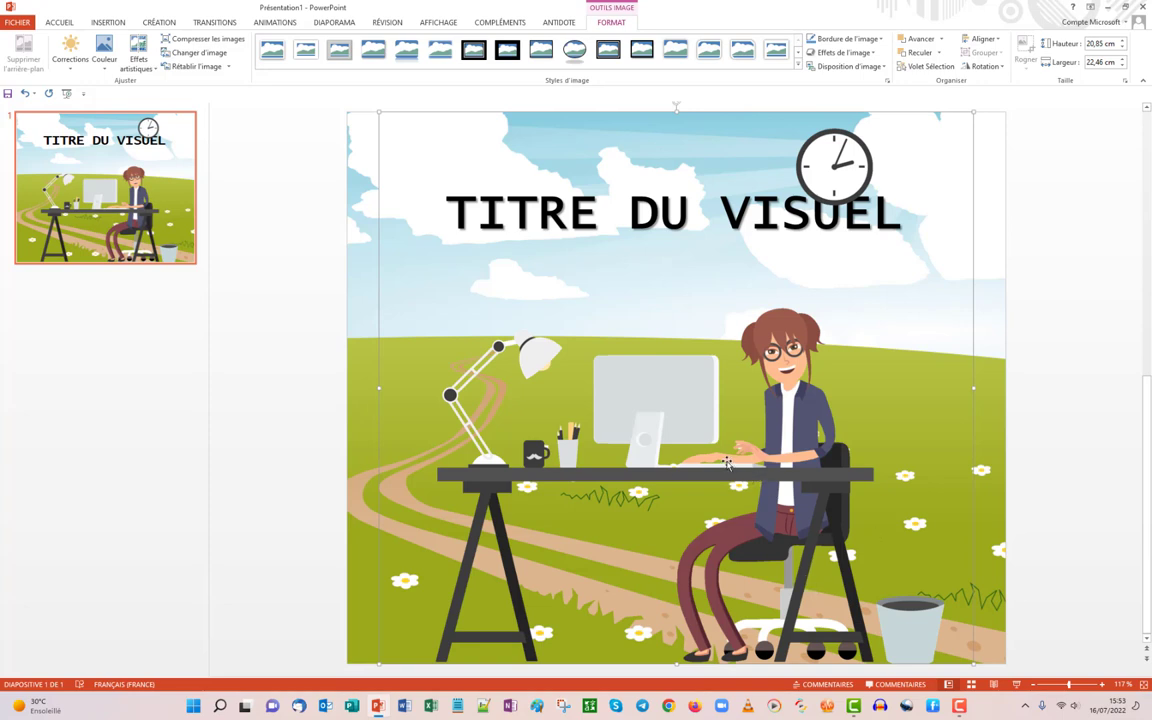
left_click_drag(640, 175, 640, 213)
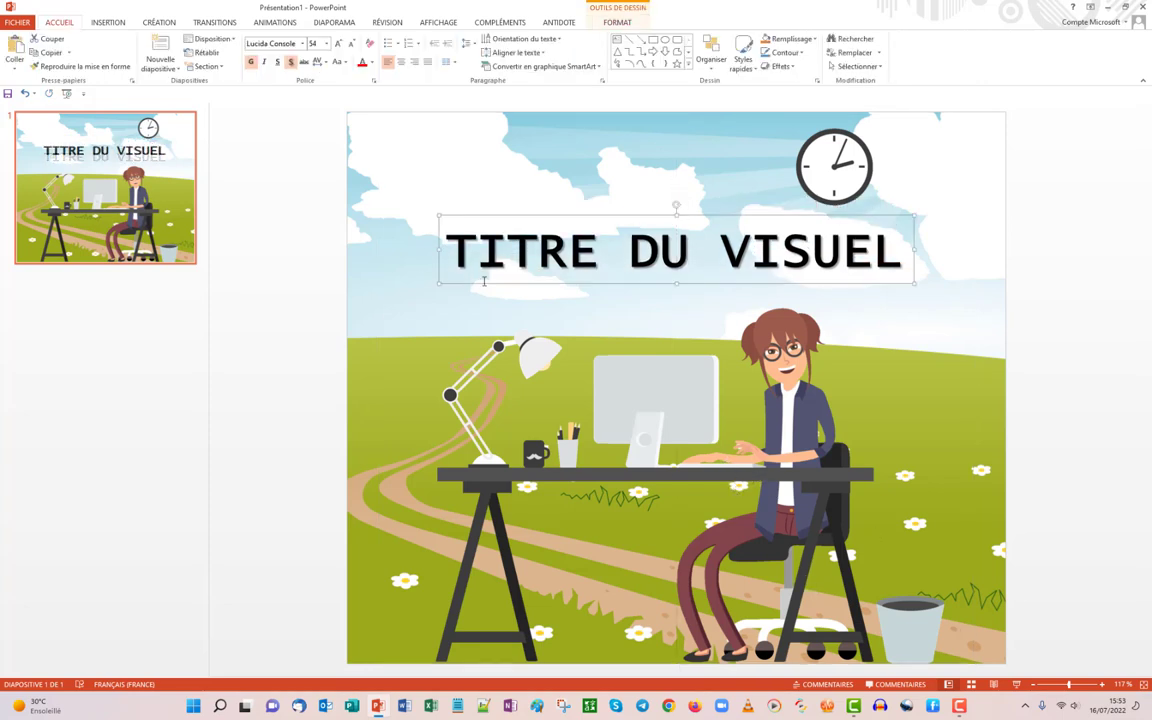
left_click(772, 466)
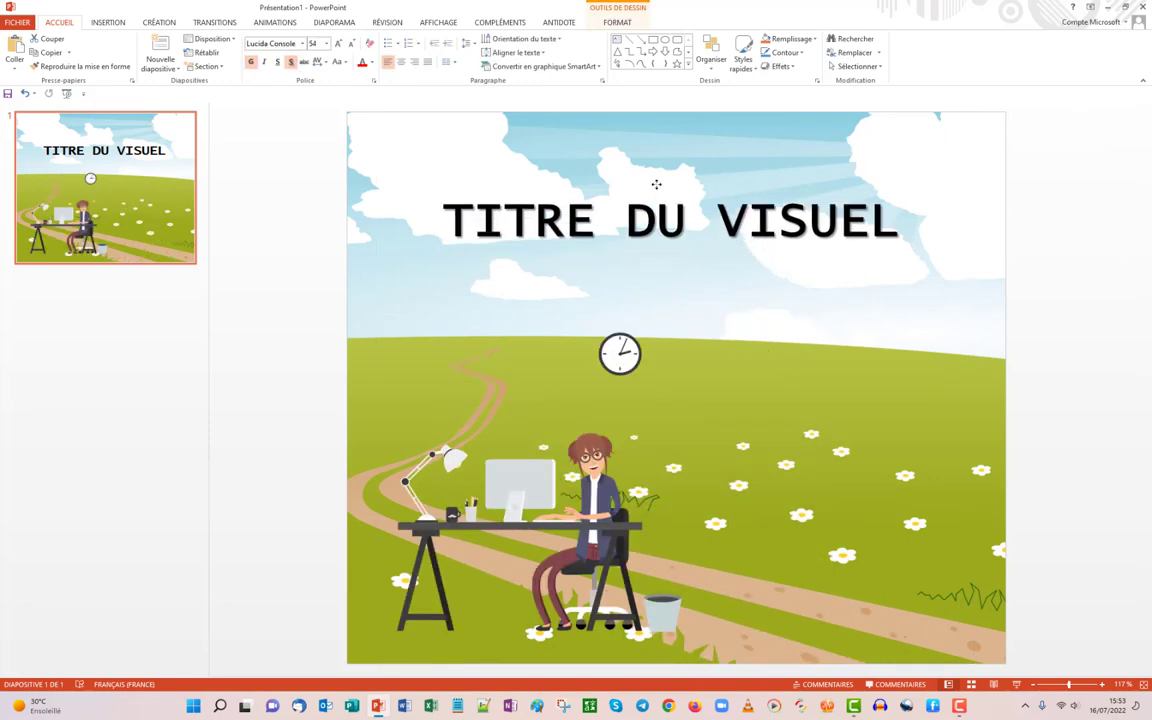
Step: Add 'Qu'il fait bon travailler dans les prés.' right of the clock in red 28-pt Lucida Console
left_click(104, 27)
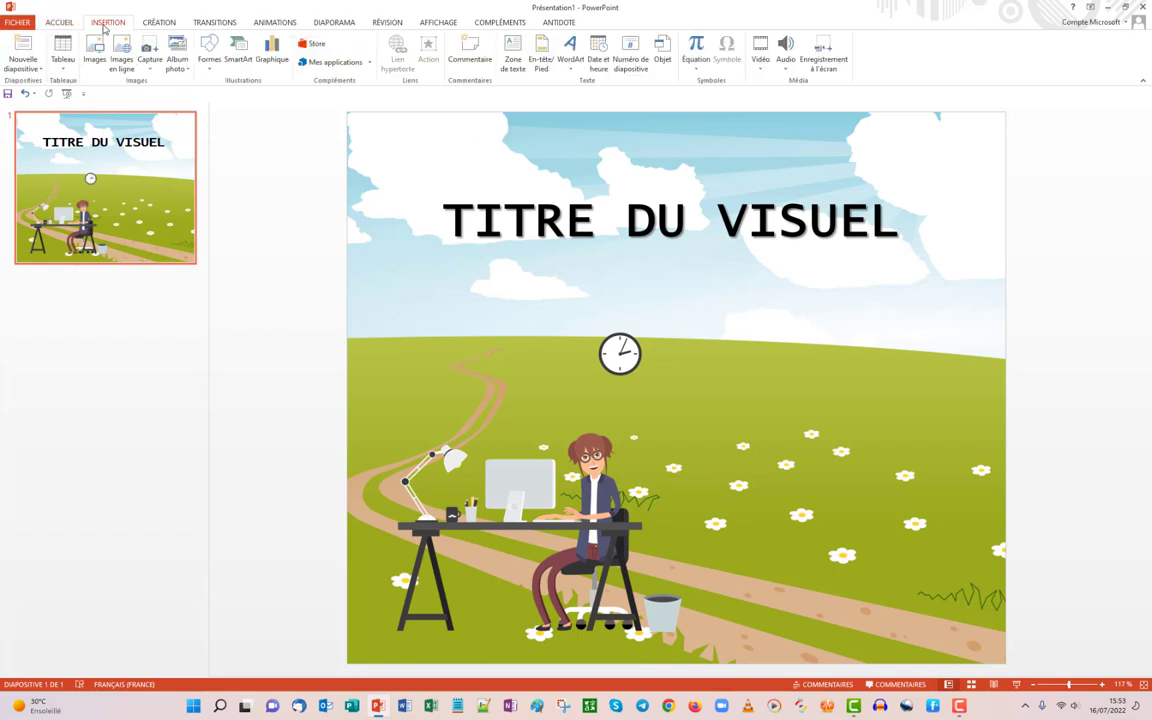
left_click(512, 55)
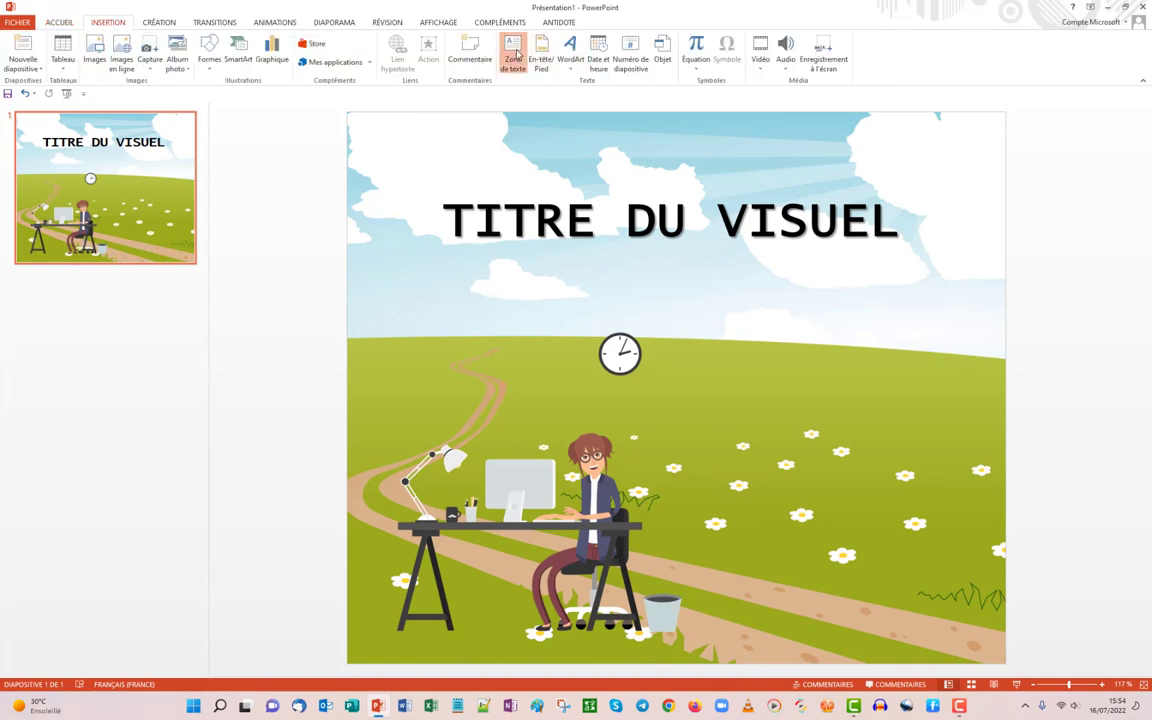
left_click_drag(739, 381, 925, 427)
type("Qu'il fait bon travailler dans les prés.")
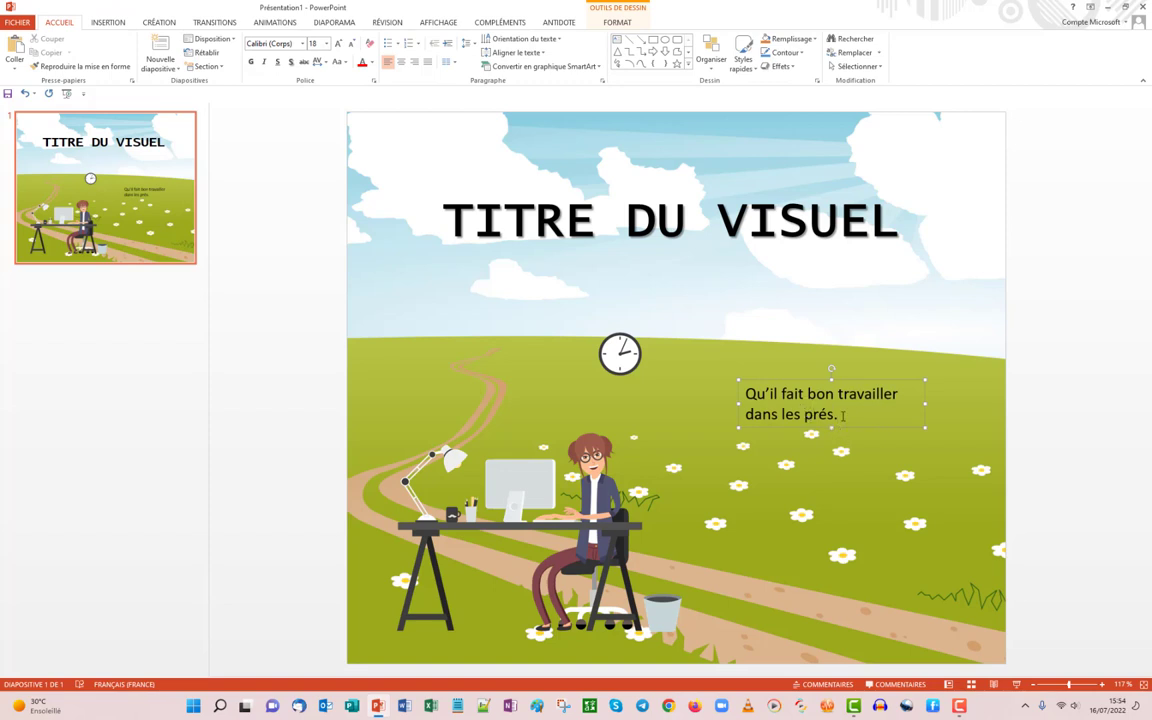
key("ctrl+a")
key("ctrl+shift+v")
left_click_drag(840, 354, 840, 351)
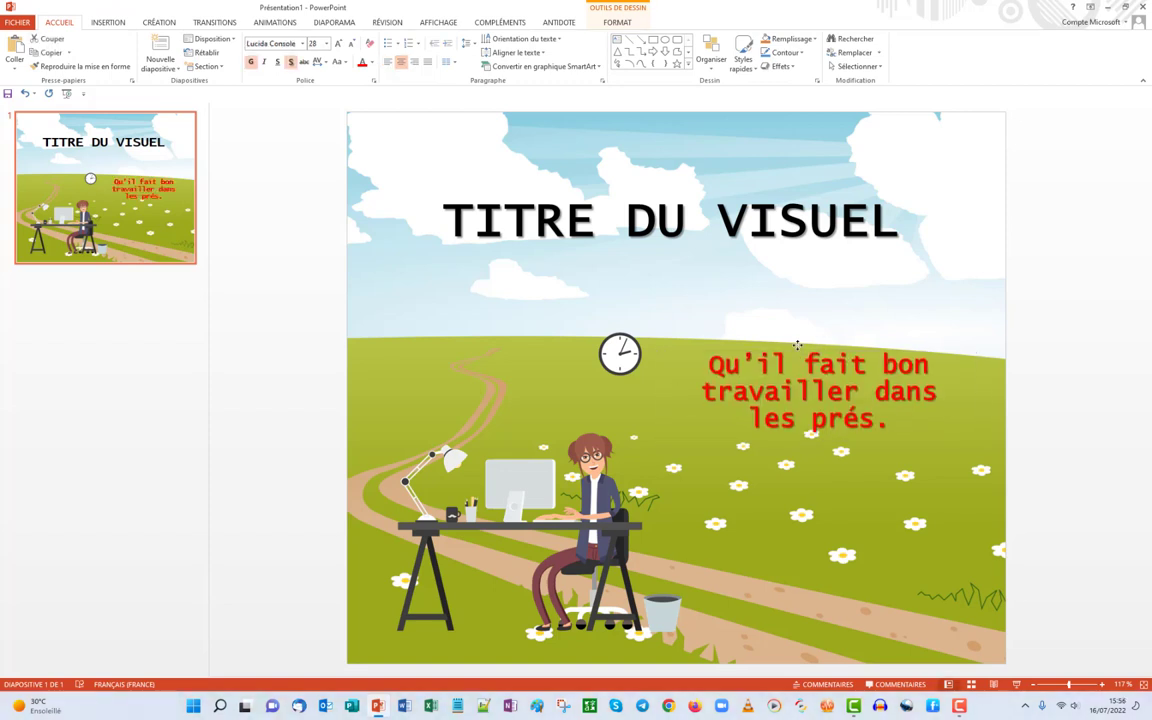
left_click(1044, 453)
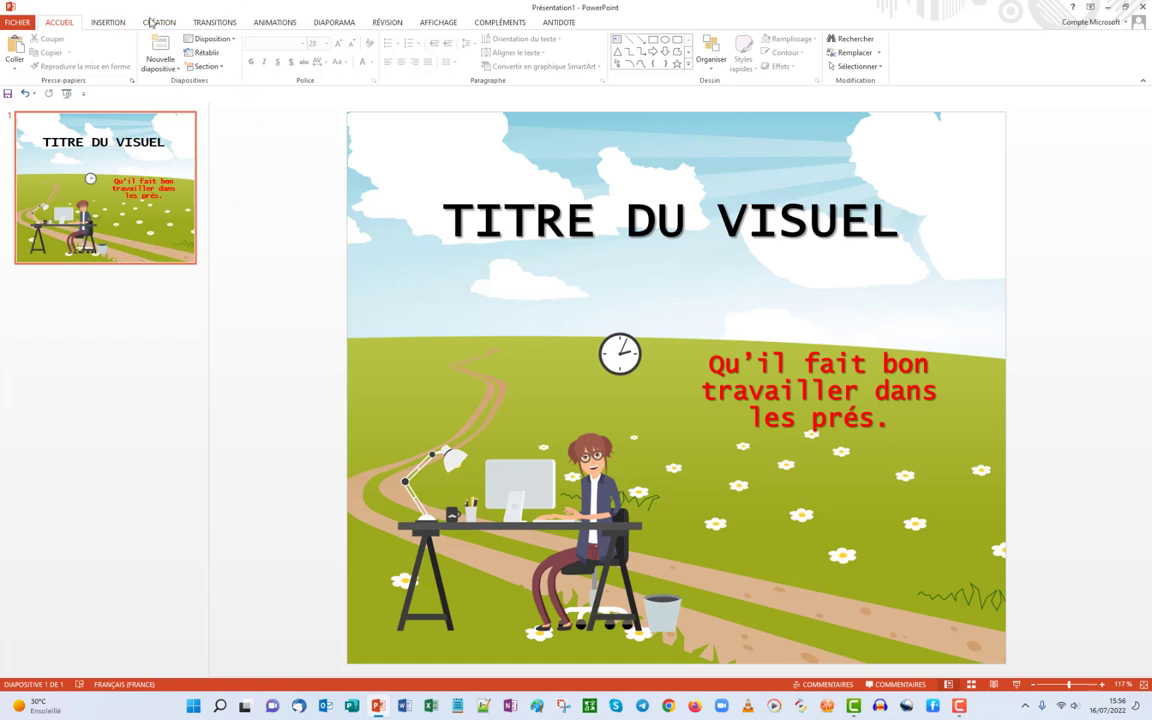
Step: Save the file as modèle facebook.pptx in 001 Mon projet
left_click(15, 22)
left_click(35, 142)
type("modèle facebook")
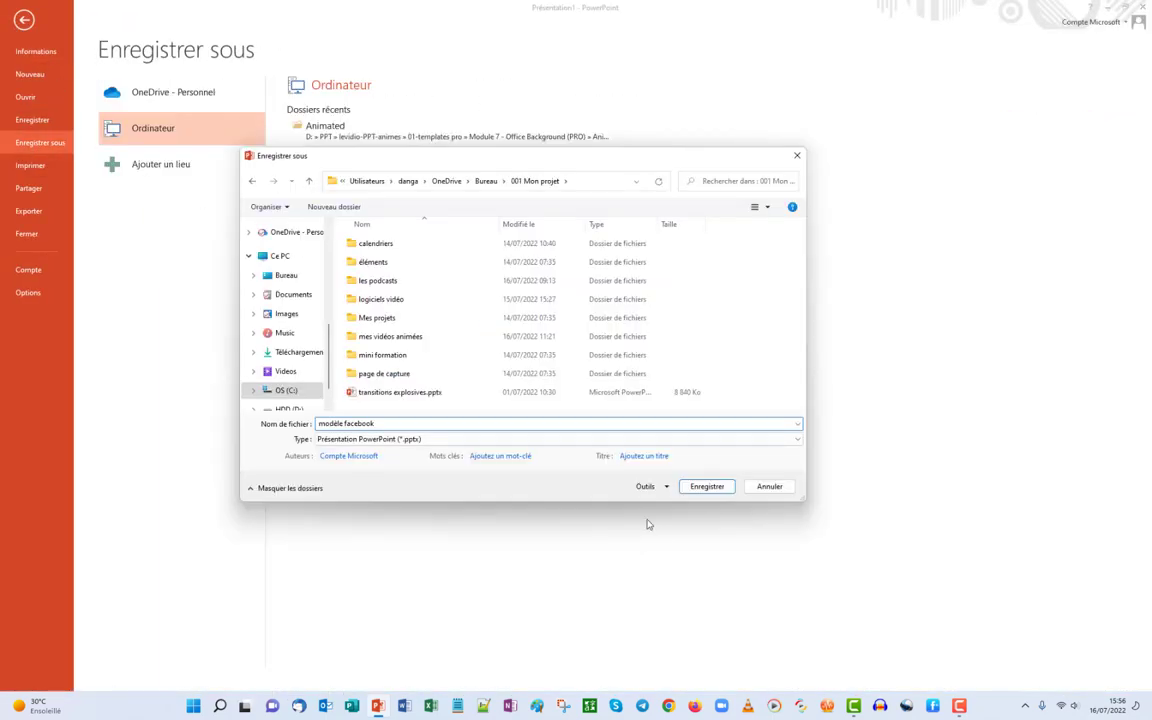
left_click(702, 485)
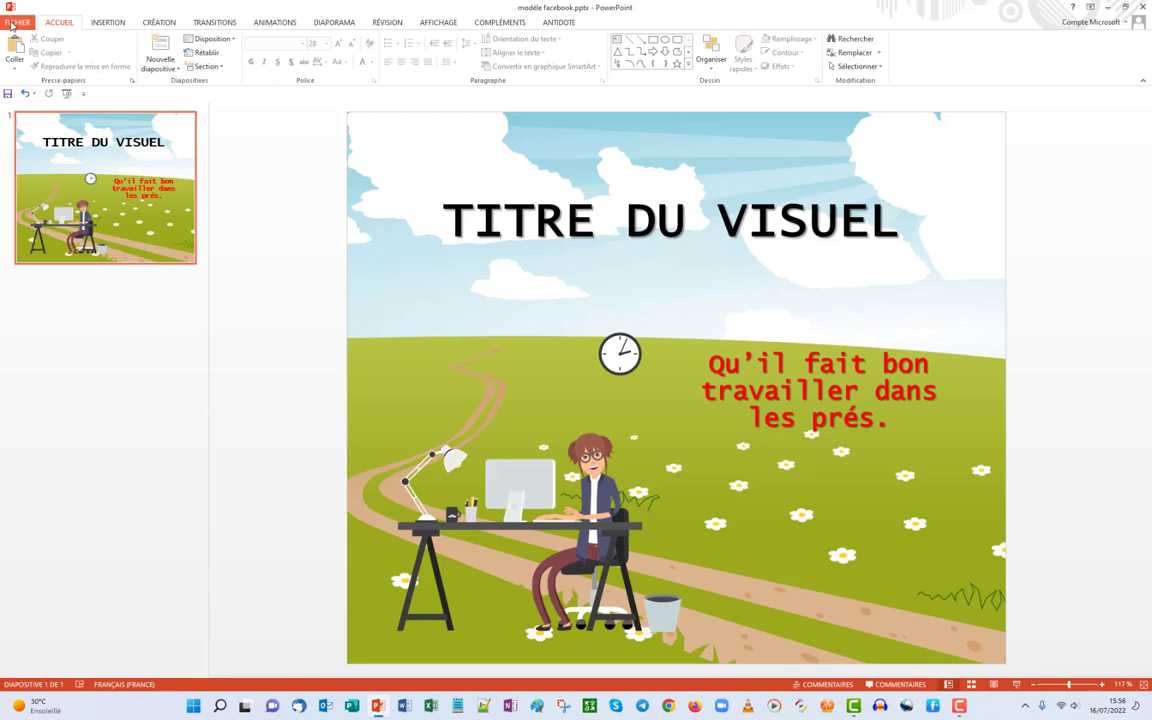
left_click(12, 23)
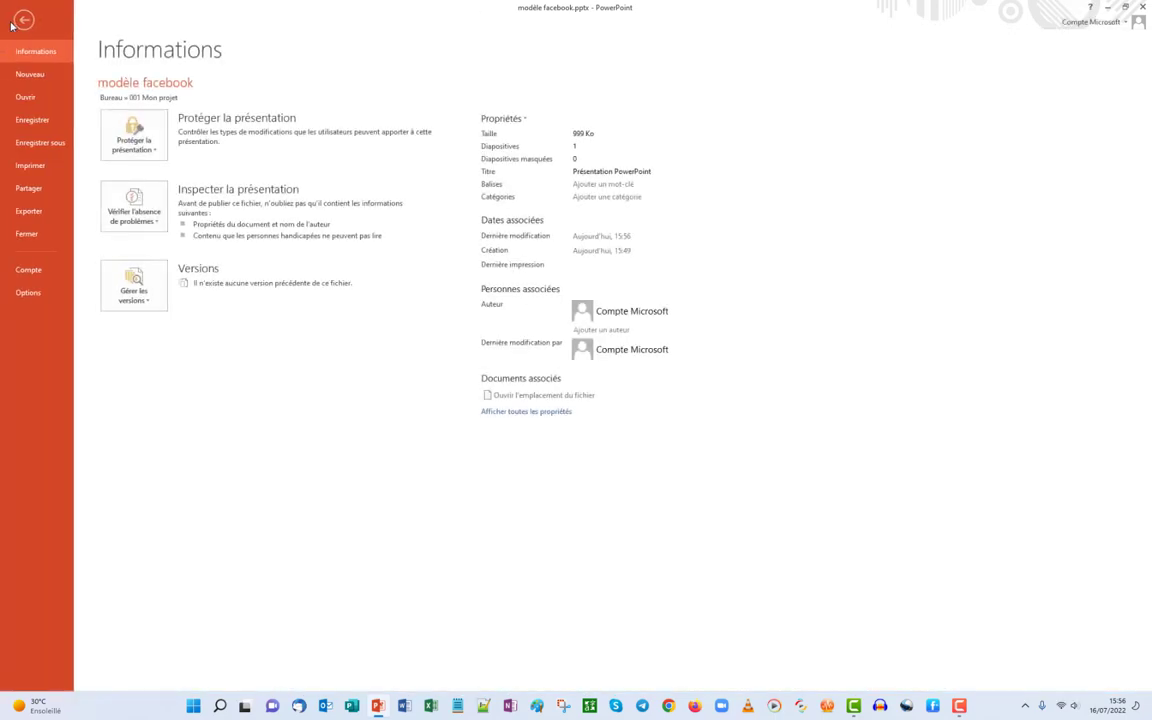
Step: Create a new blank presentation and give its slide the blank layout
left_click(27, 76)
left_click(115, 165)
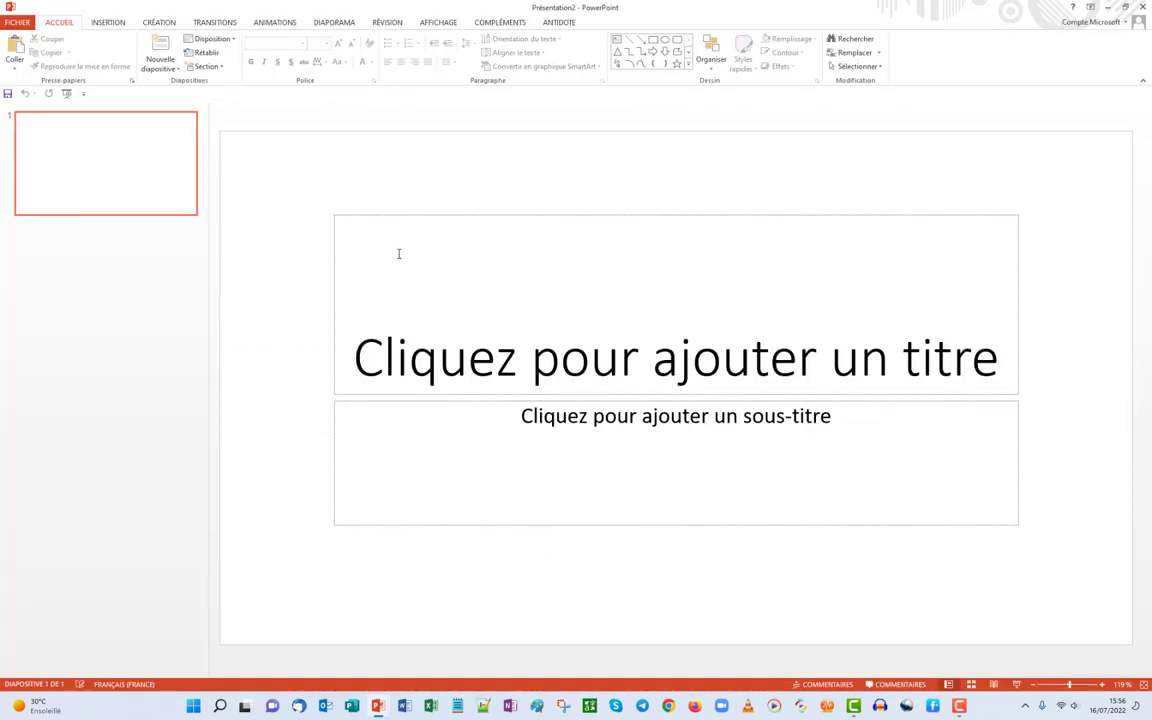
left_click(210, 38)
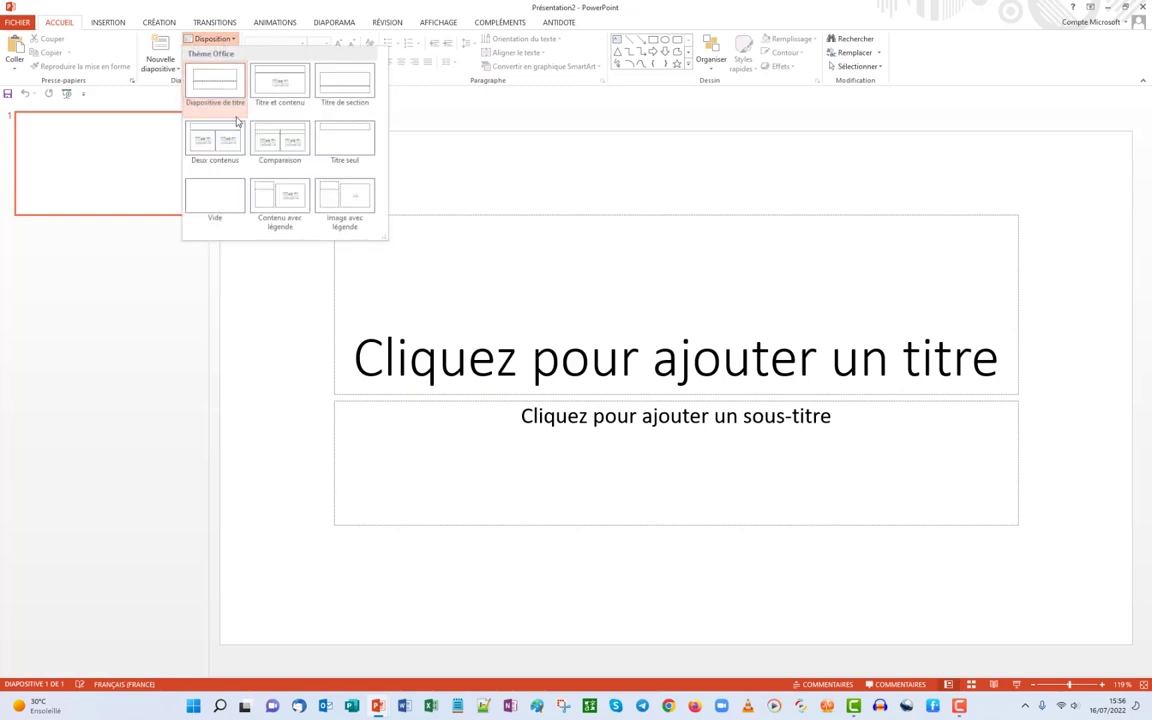
left_click(227, 208)
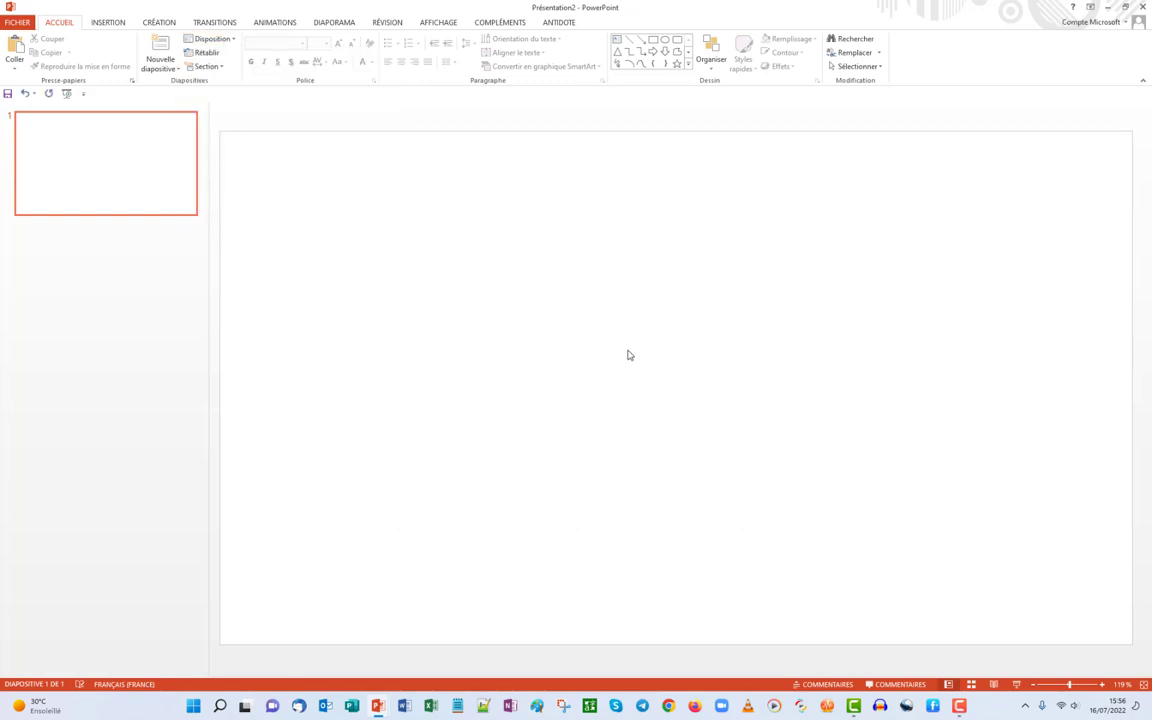
Step: Set a custom slide size of 24,458 cm wide by 39,05 cm tall, scaling content to fit
left_click(156, 22)
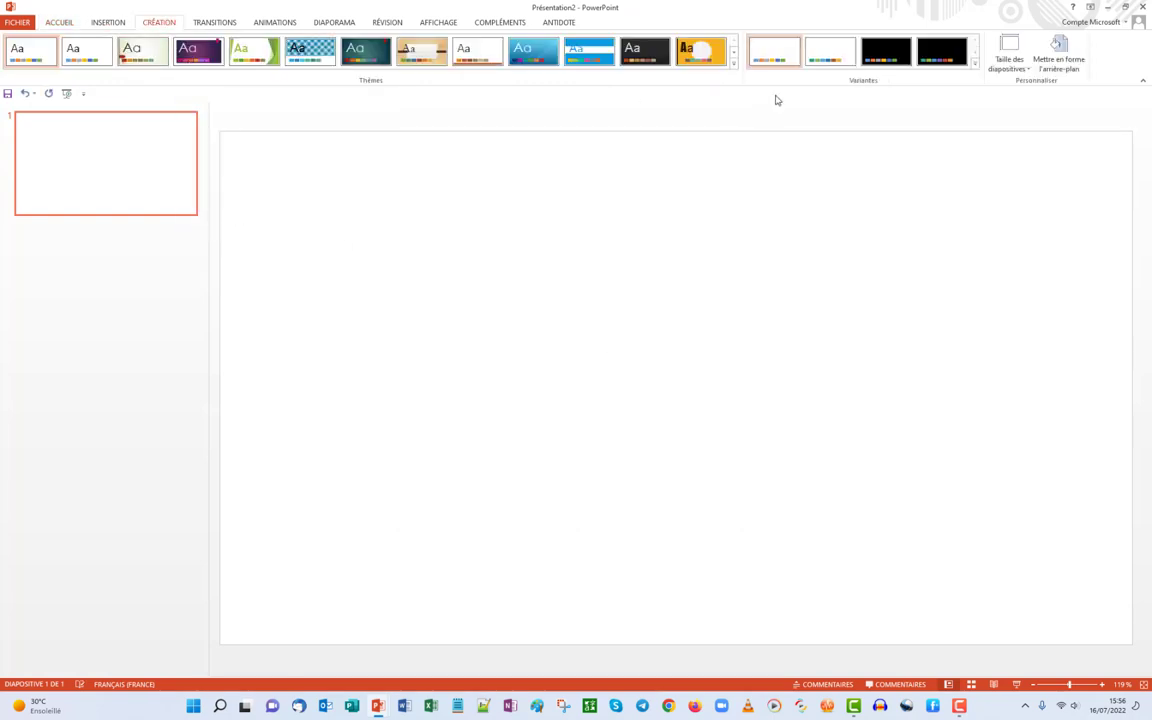
left_click(1010, 55)
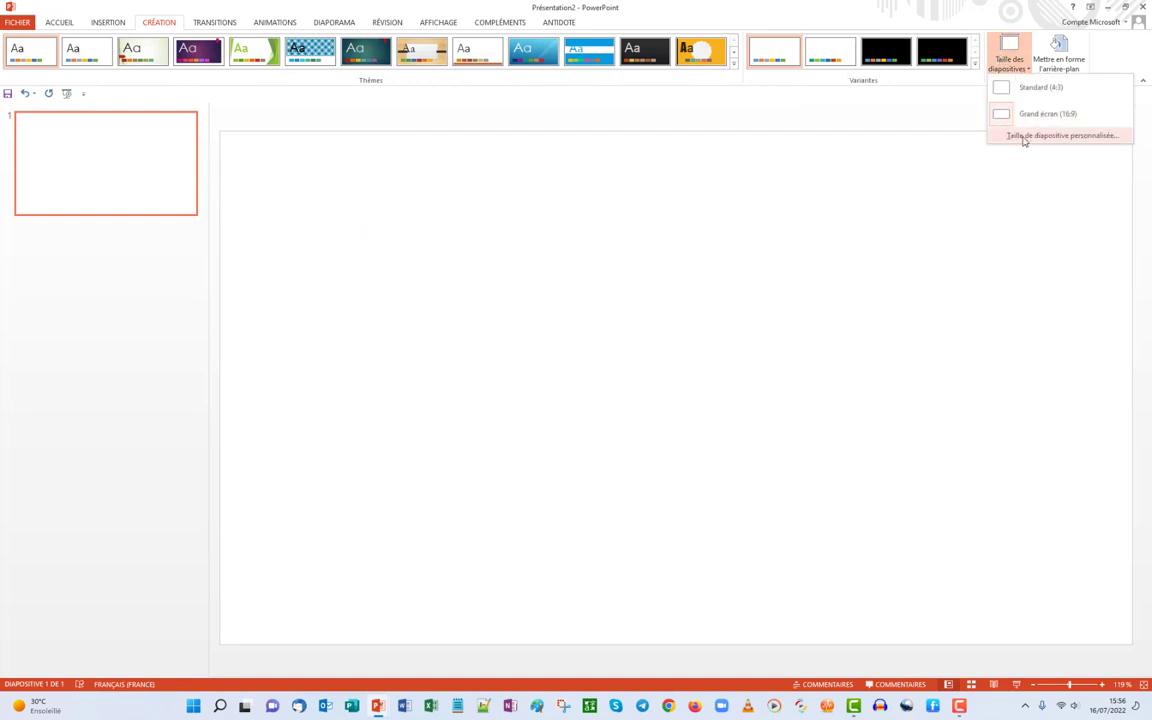
left_click(1030, 138)
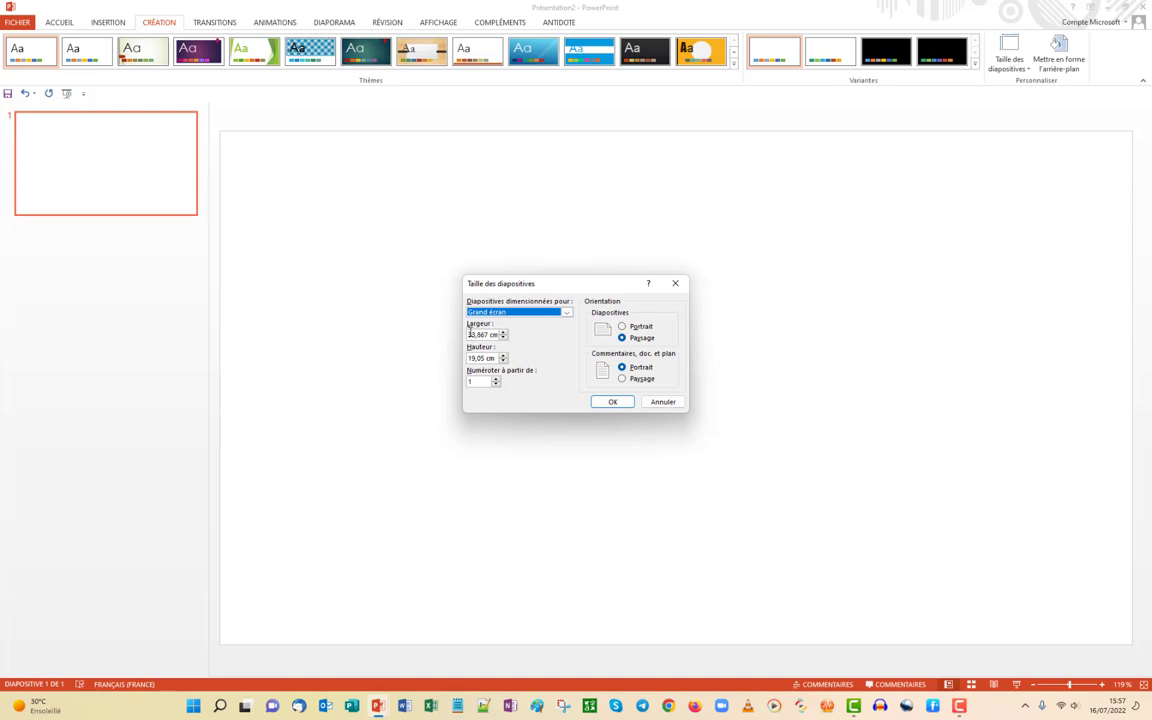
left_click_drag(466, 335, 477, 335)
type("24")
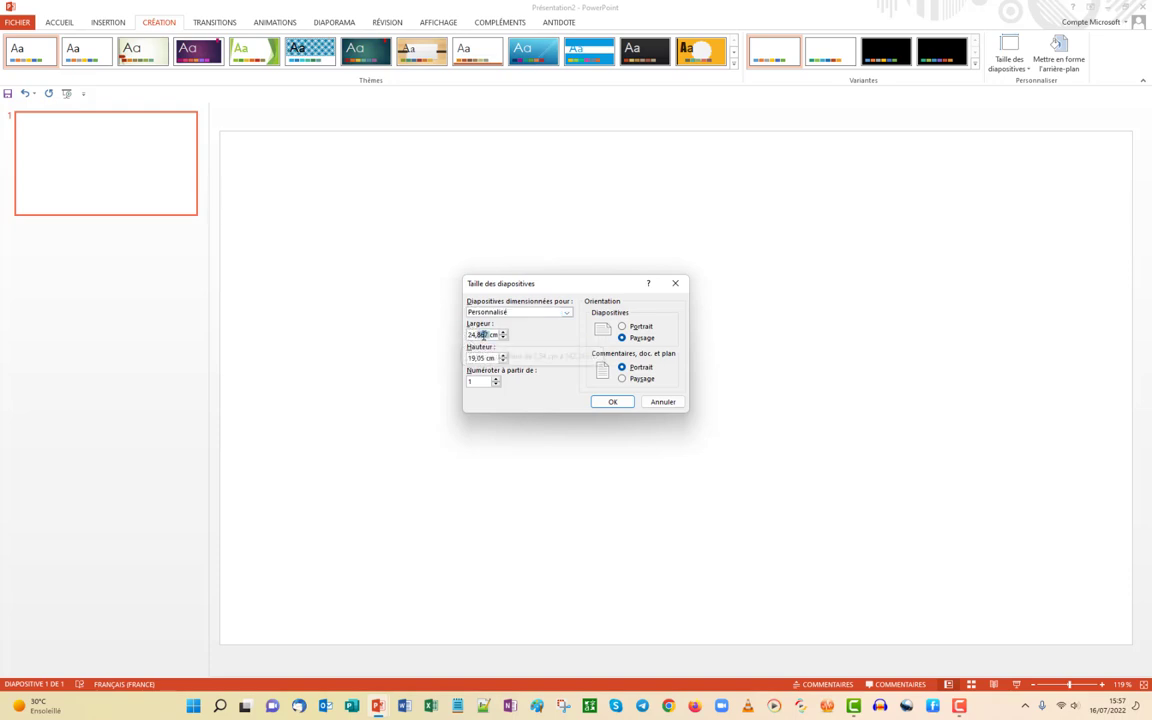
type("458")
type("3")
left_click_drag(478, 357, 486, 357)
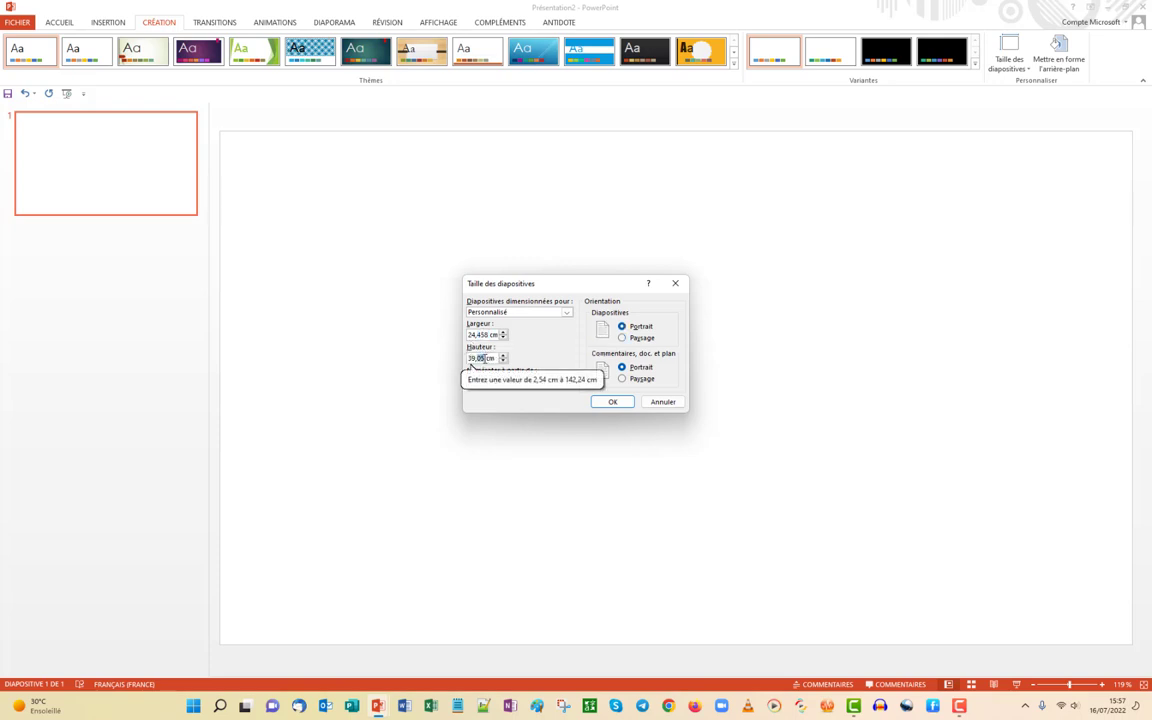
left_click(612, 401)
left_click(663, 360)
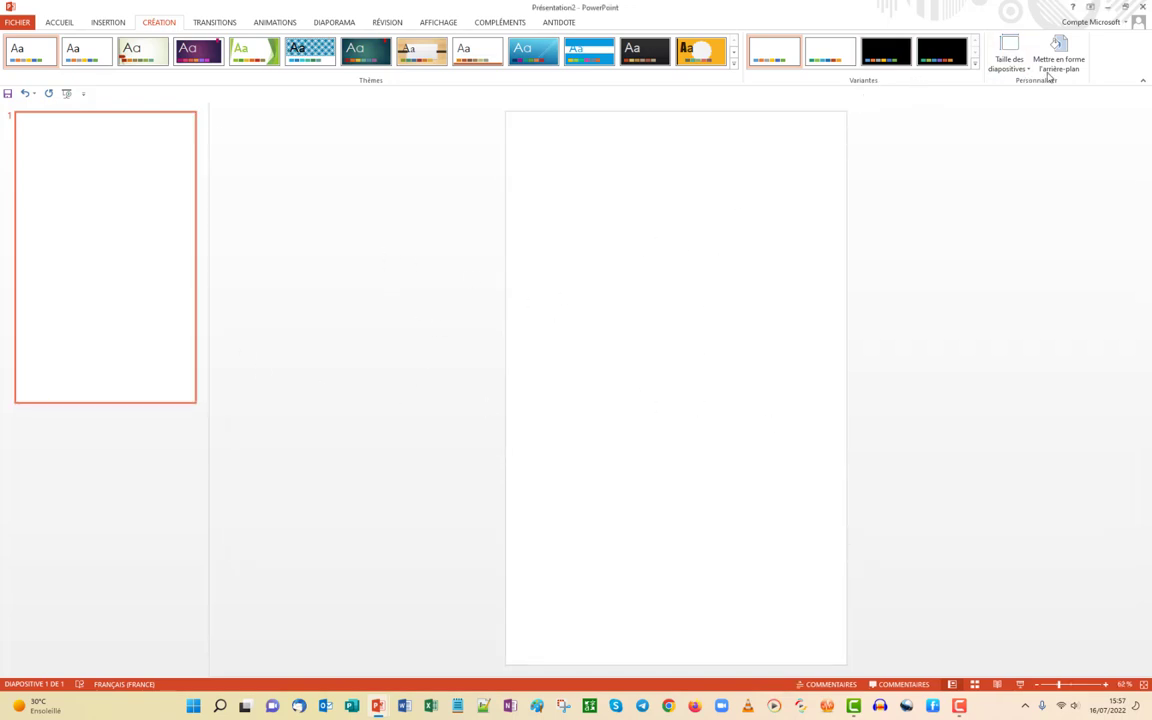
left_click(57, 23)
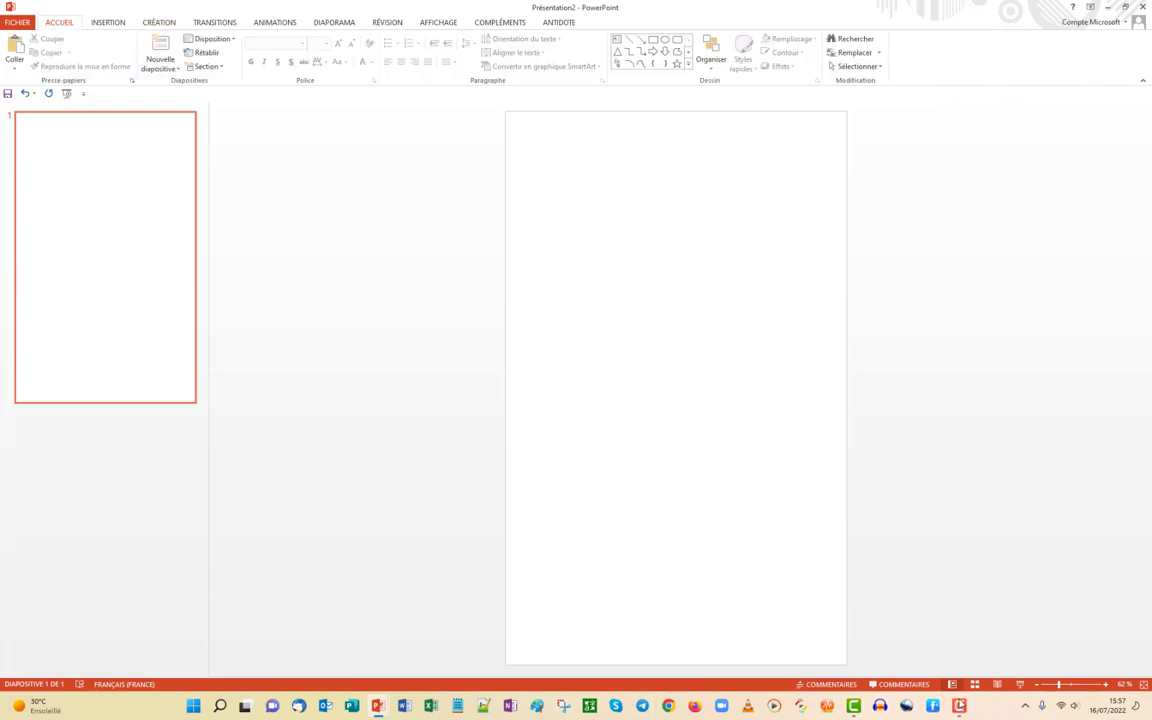
Step: Copy the meadow slide from modèle facebook and paste it into Présentation2 keeping source formatting
mouse_move(377, 706)
left_click(322, 600)
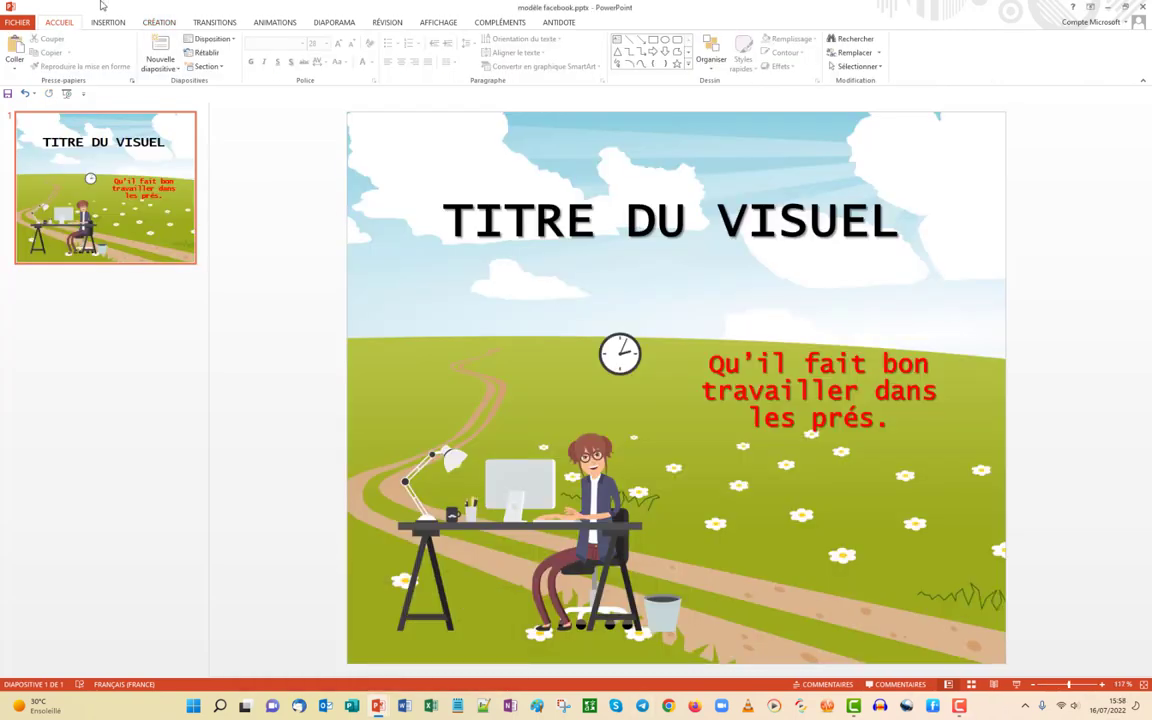
right_click(72, 157)
left_click(72, 157)
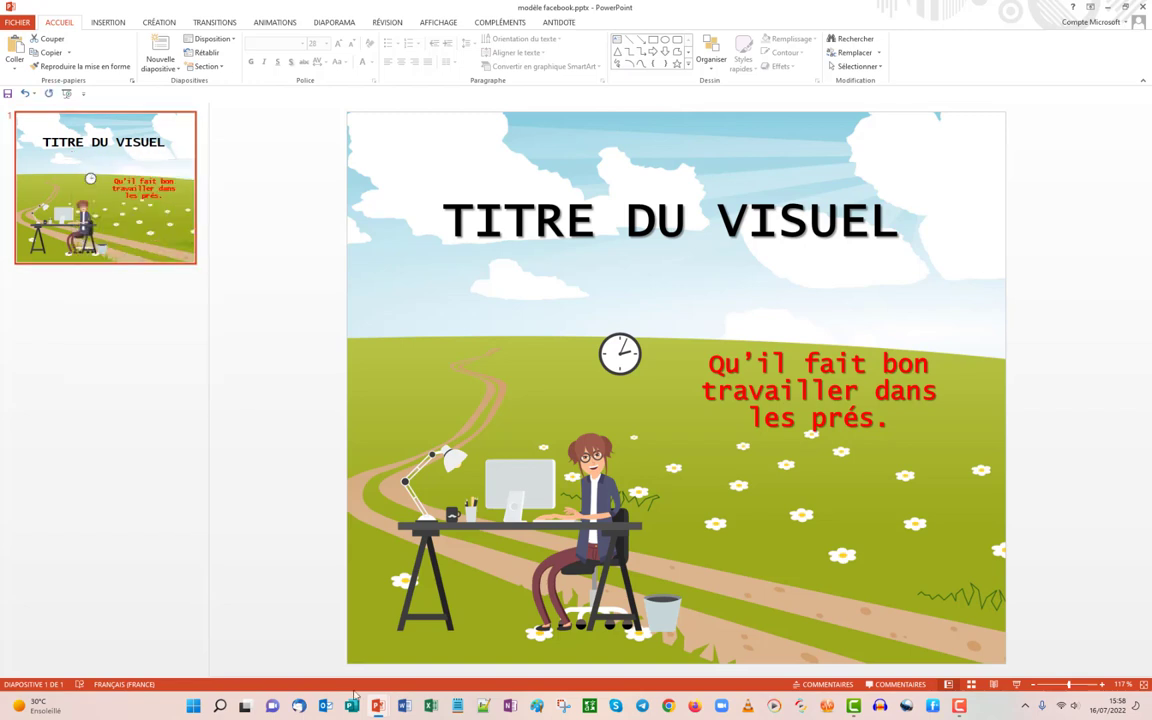
mouse_move(380, 708)
left_click(450, 655)
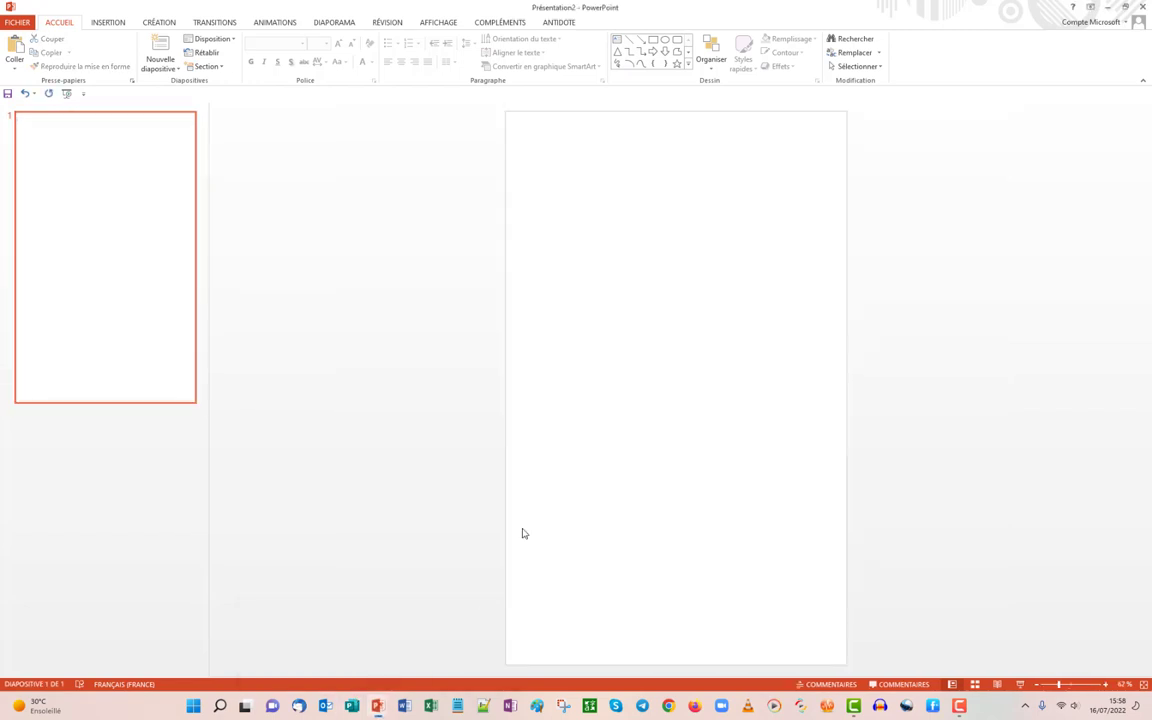
right_click(668, 366)
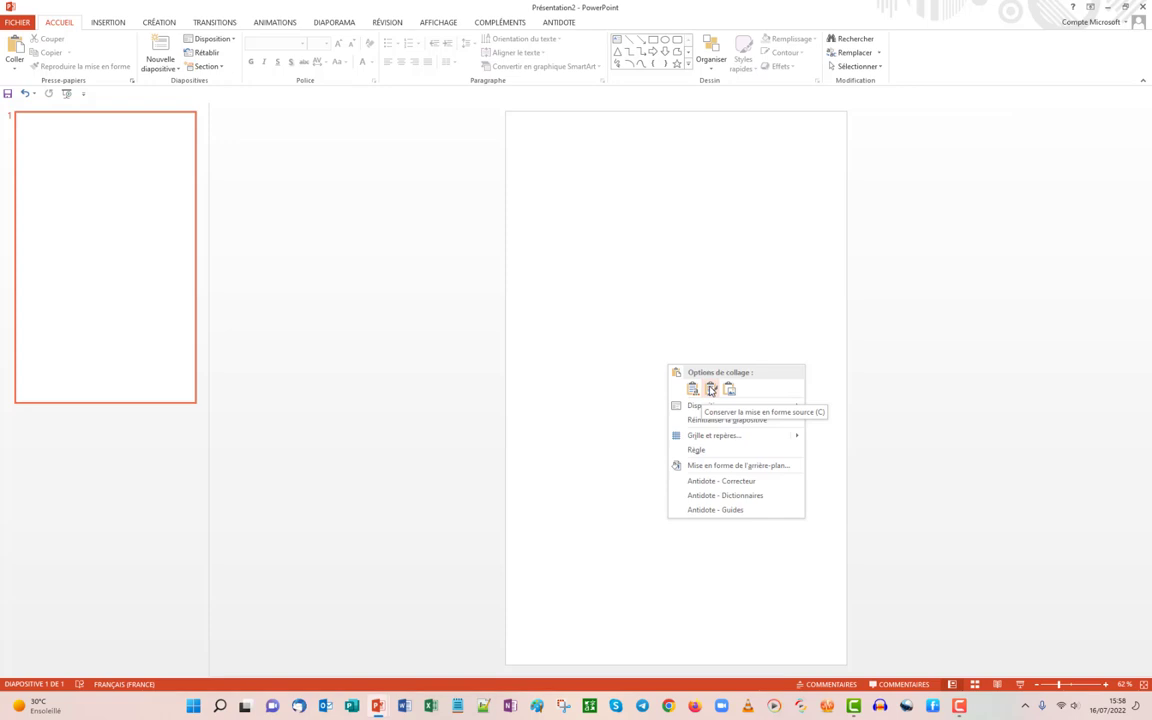
left_click(710, 389)
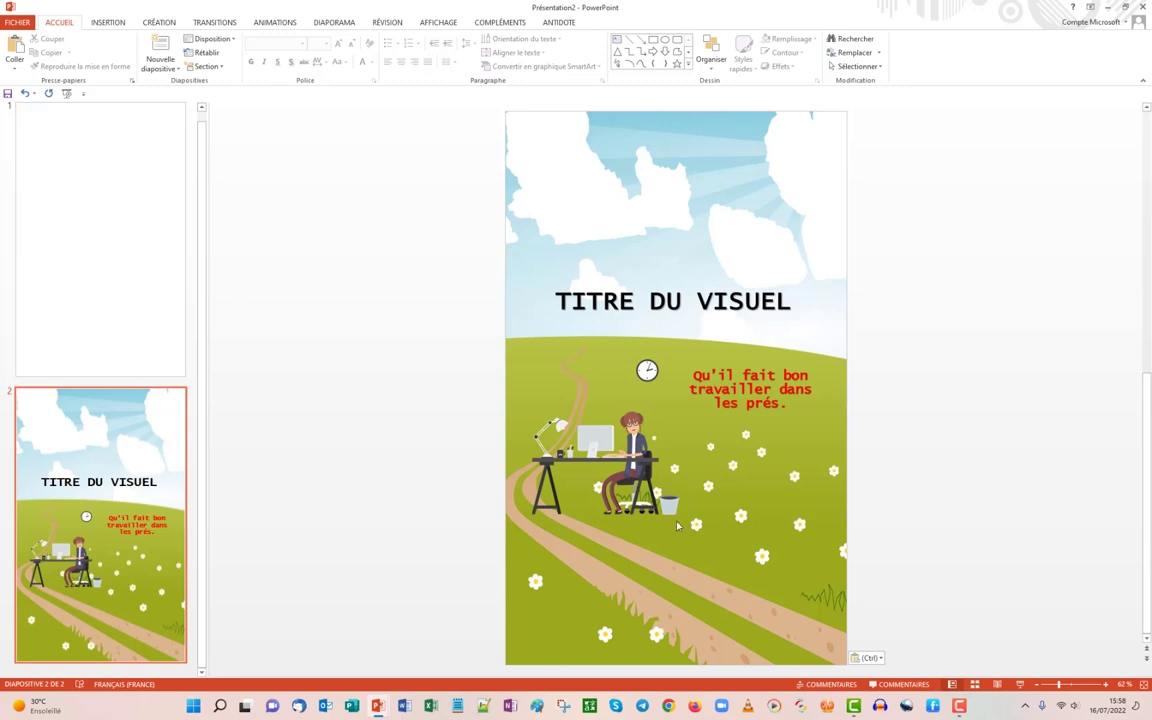
Step: Move the desk scene lower and enlarge it, then raise the title into the sky
left_click(615, 457)
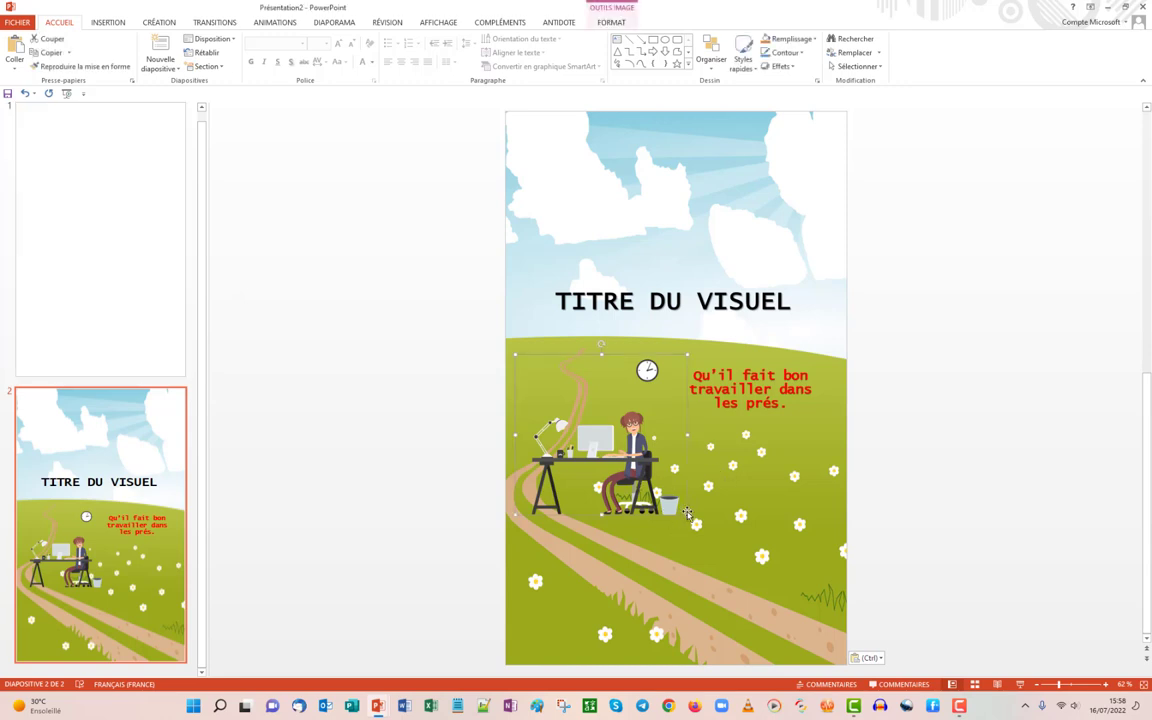
left_click_drag(632, 452, 646, 511)
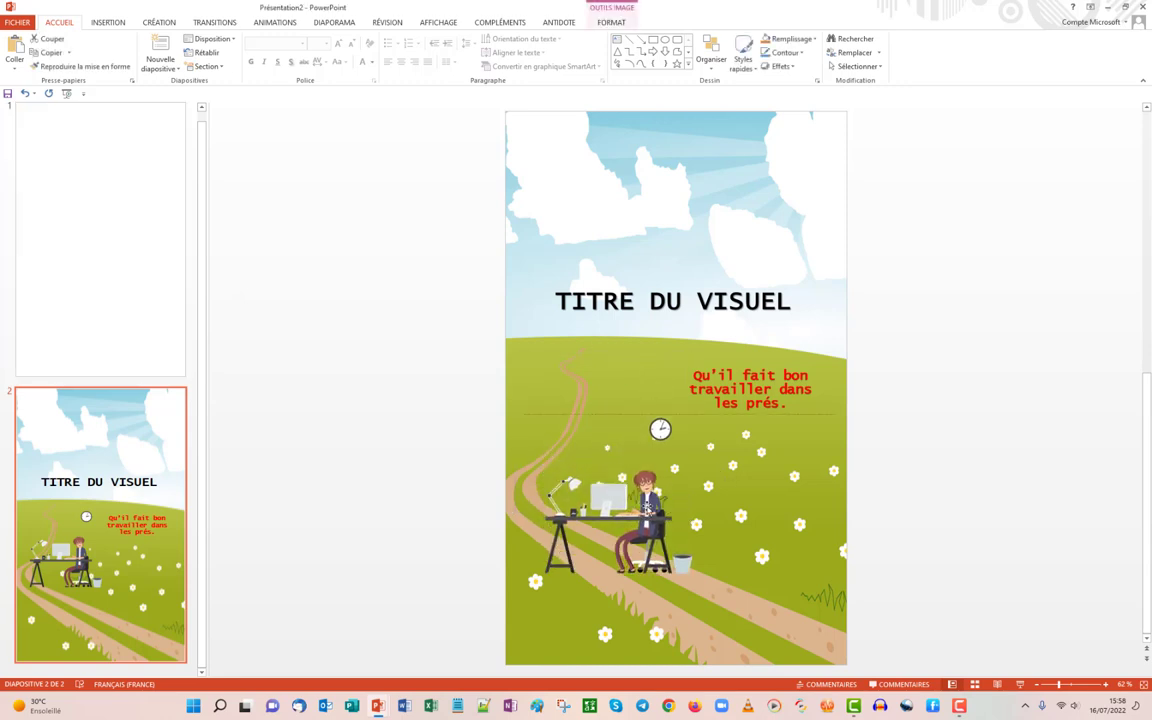
mouse_move(701, 574)
left_mouse_down()
mouse_move(783, 619)
mouse_move(790, 645)
left_mouse_up()
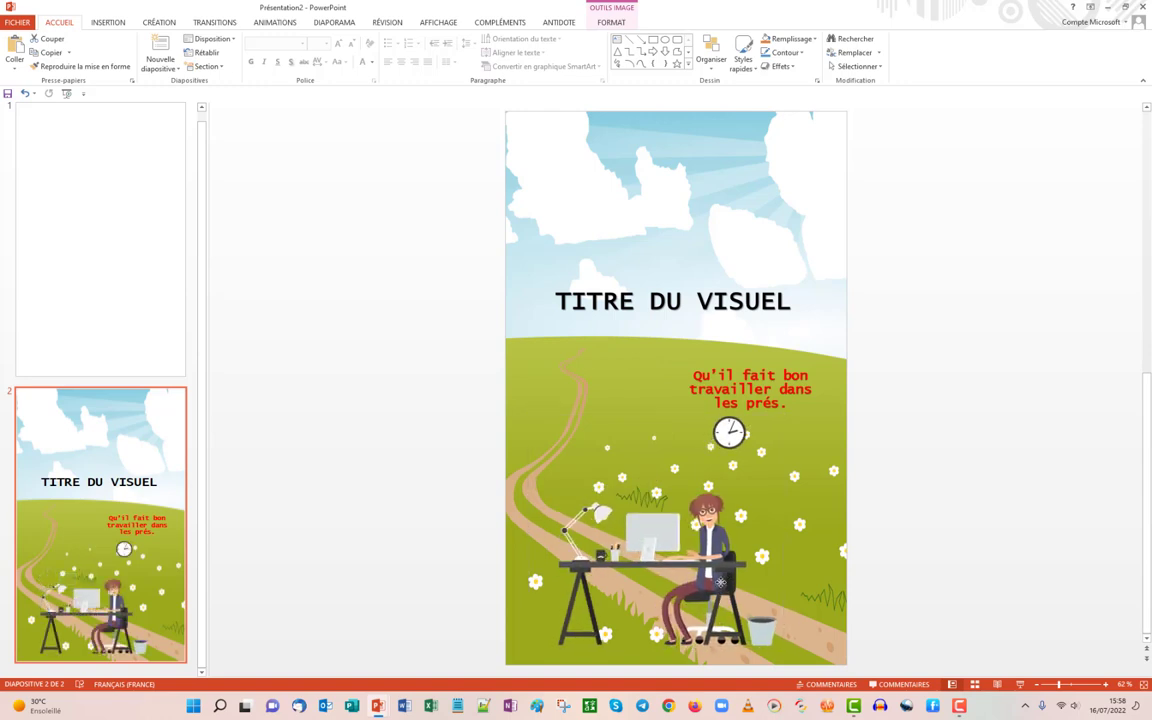
left_click(673, 272)
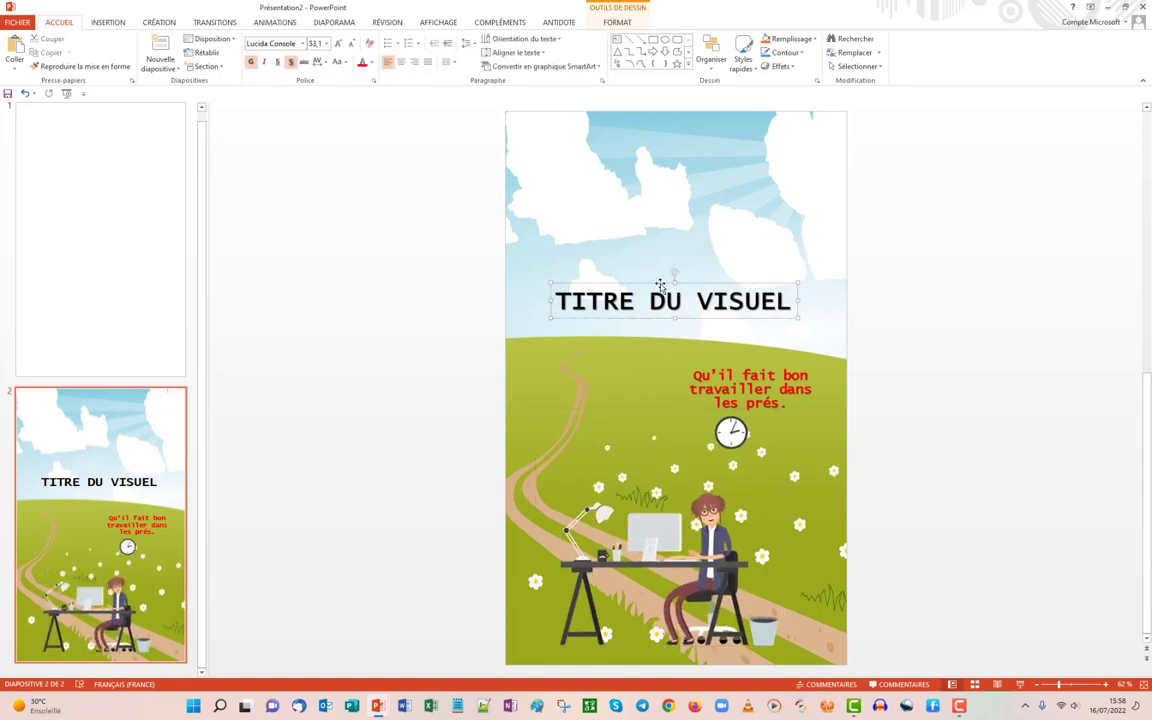
left_click_drag(670, 272, 655, 188)
Step: Move the red caption up, widen it, and reflow it onto two lines
left_click(746, 371)
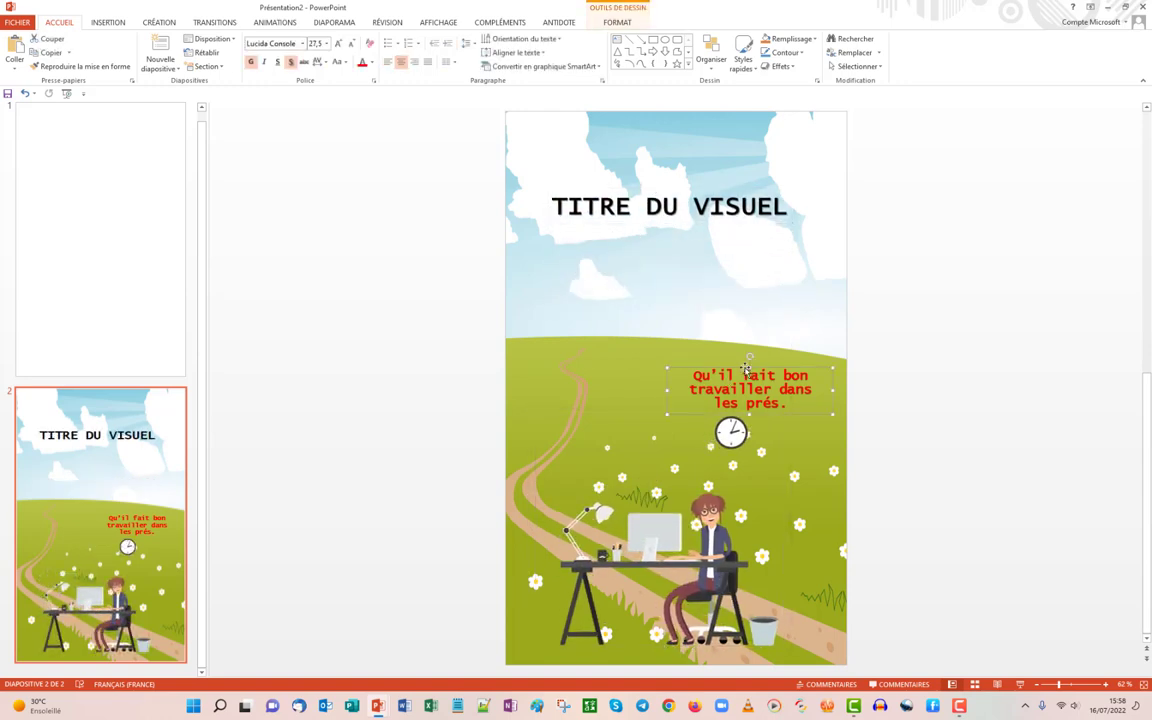
left_click_drag(745, 368, 693, 312)
left_click_drag(615, 335, 535, 335)
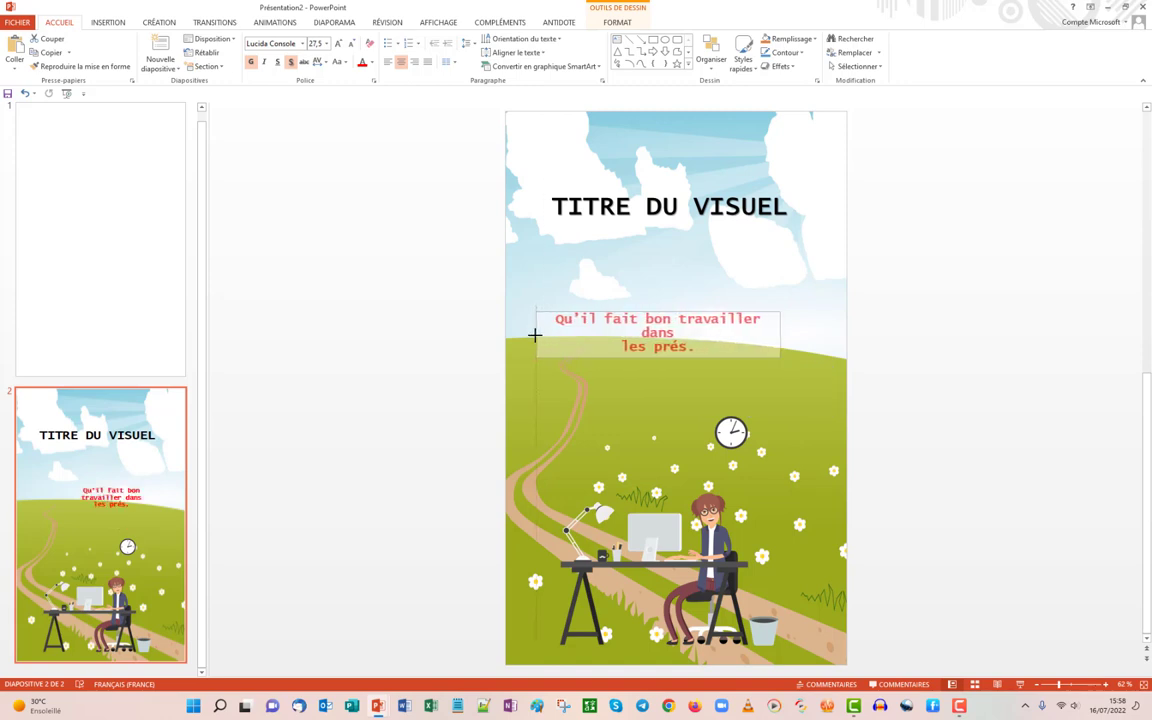
left_click_drag(781, 335, 822, 335)
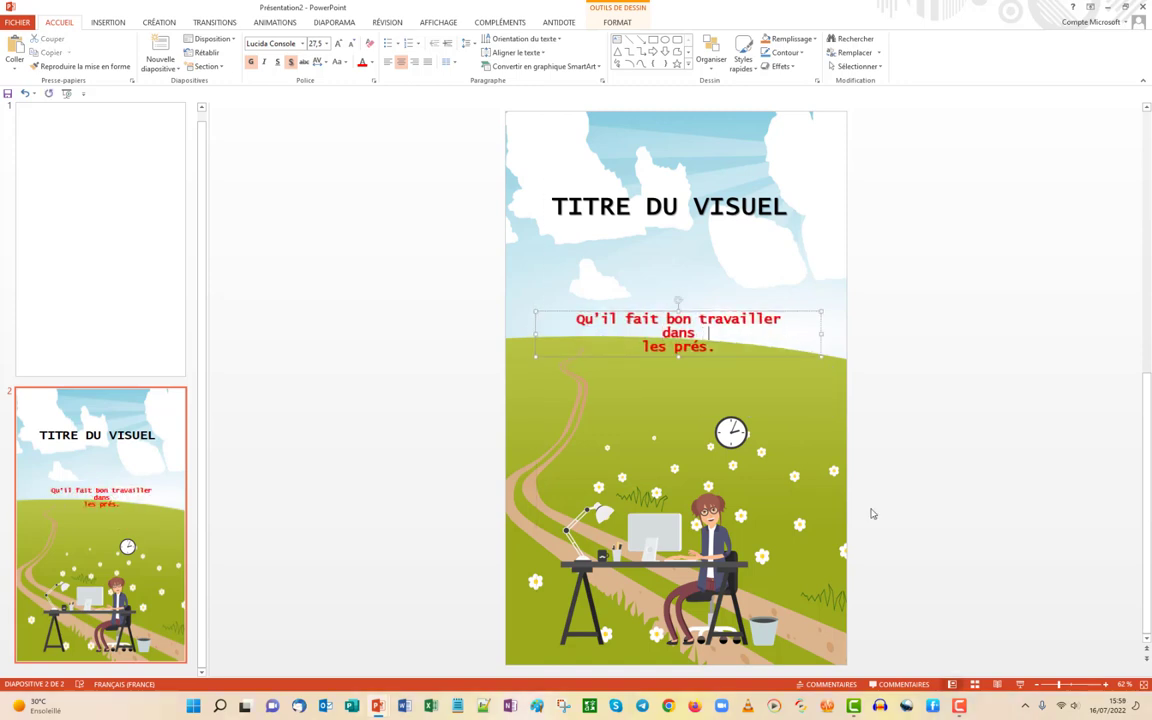
key("Delete")
left_click(712, 464)
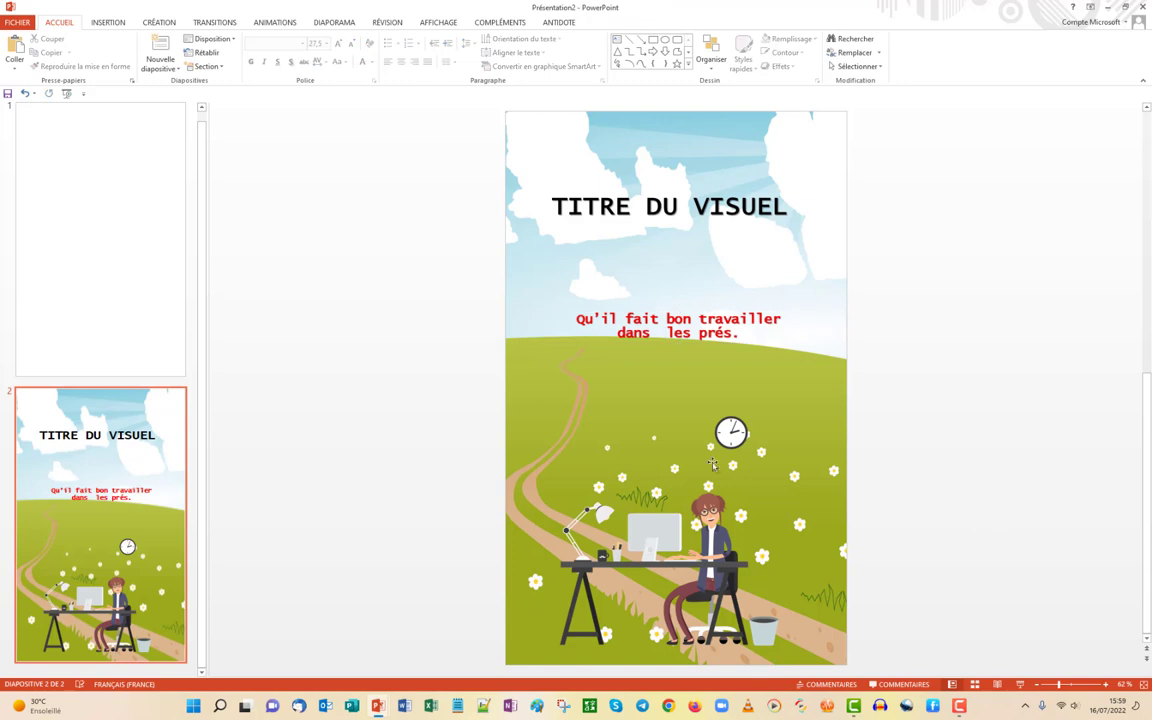
left_click(669, 332)
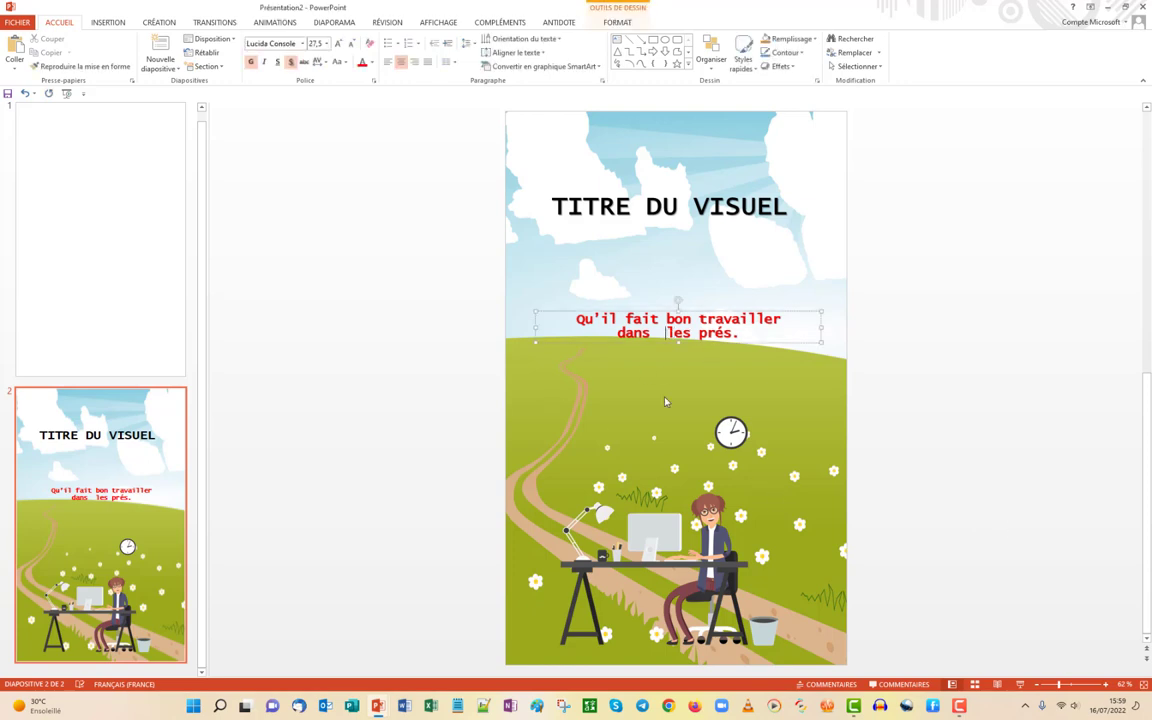
key("BackSpace")
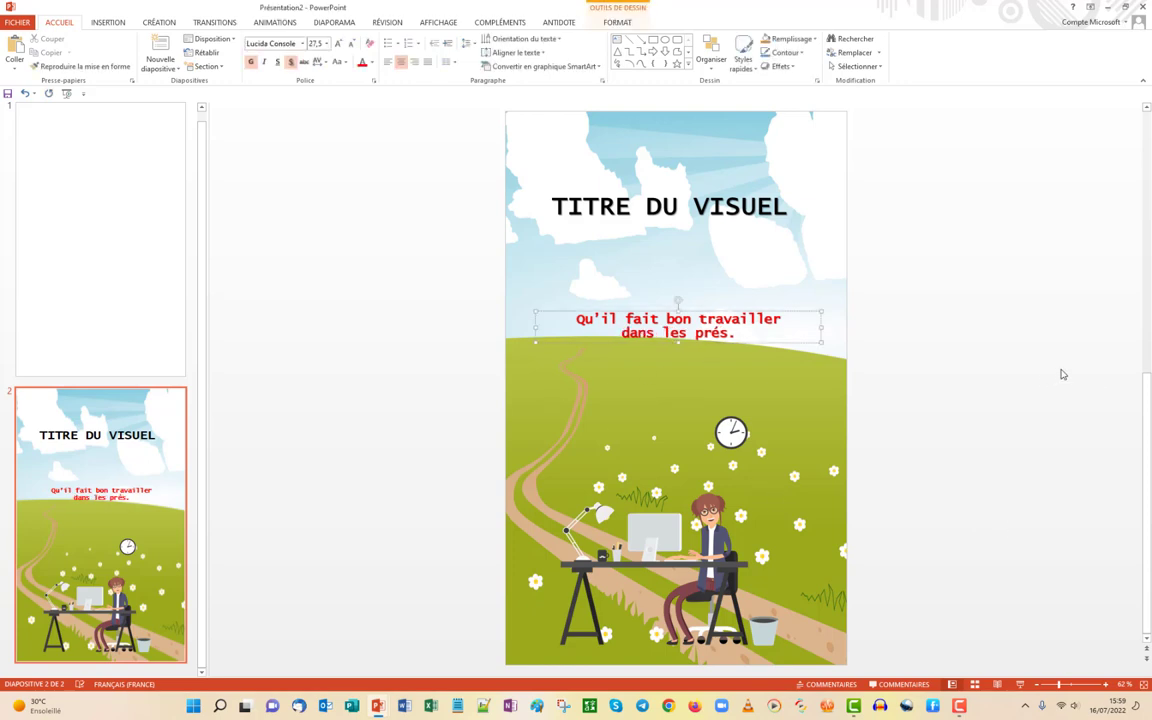
left_click(529, 365)
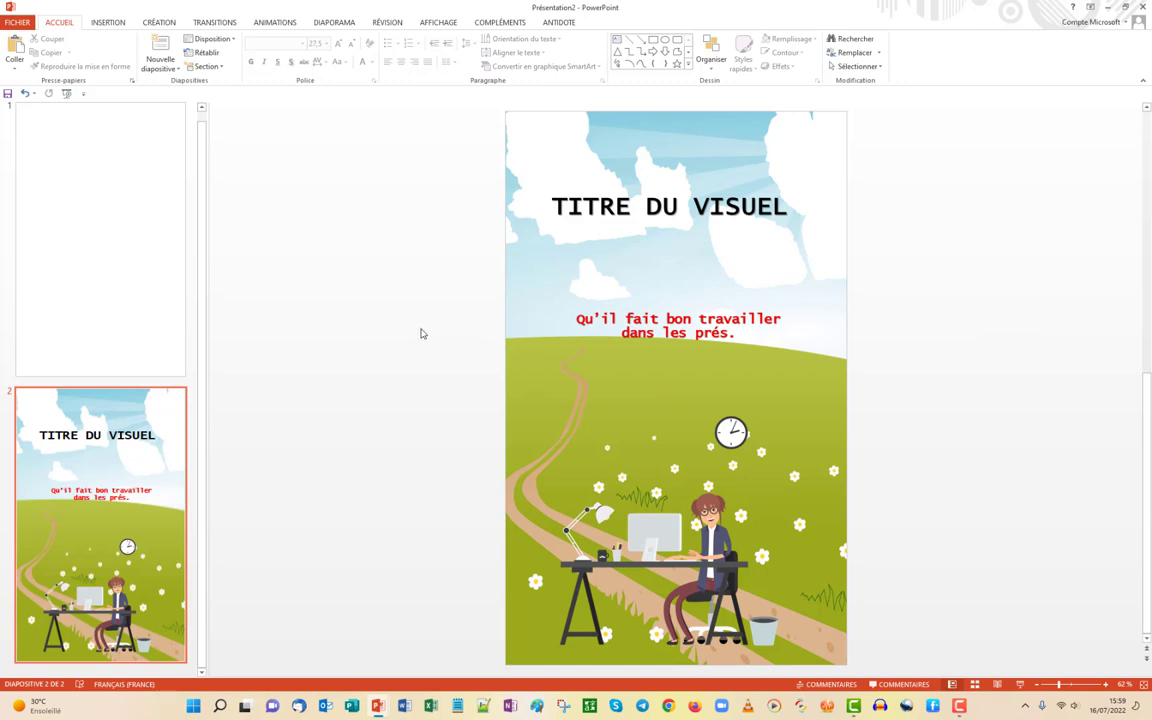